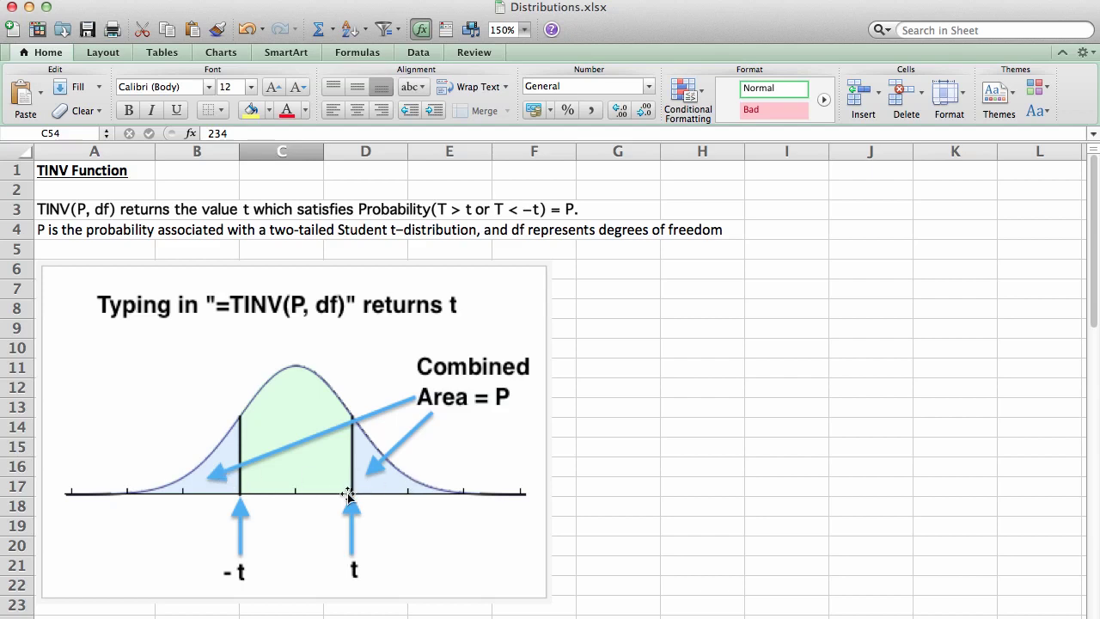
Read the Example (8.5.11) problem statement and look through the PG/PG-13 and R movie gross data beneath it.
scroll(348, 494, down, 13)
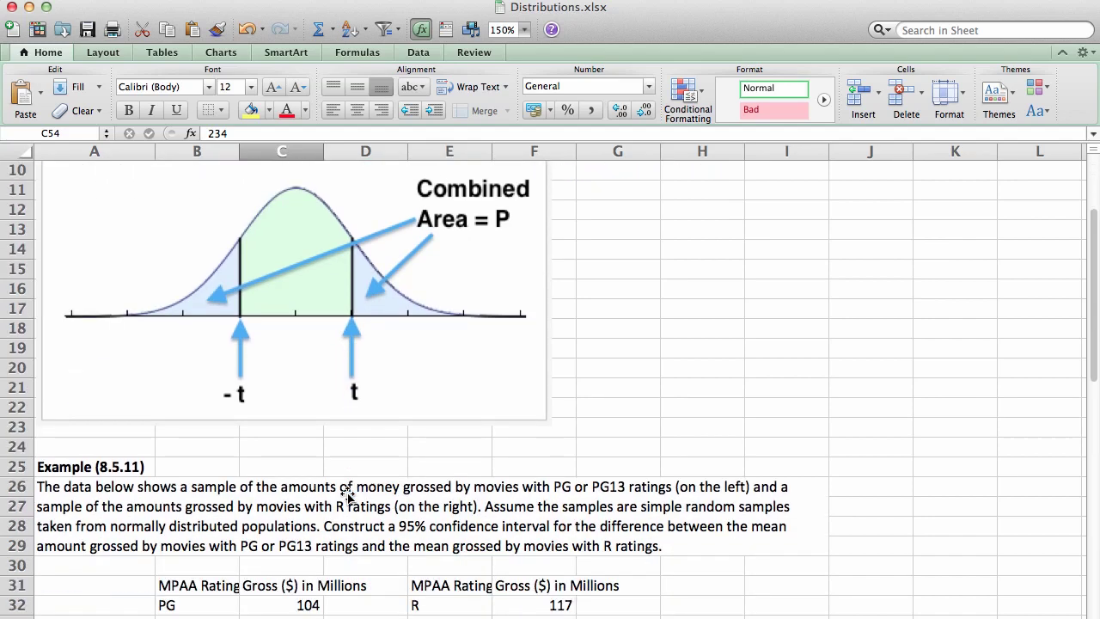
scroll(347, 496, down, 7)
right_click(349, 495)
key(Escape)
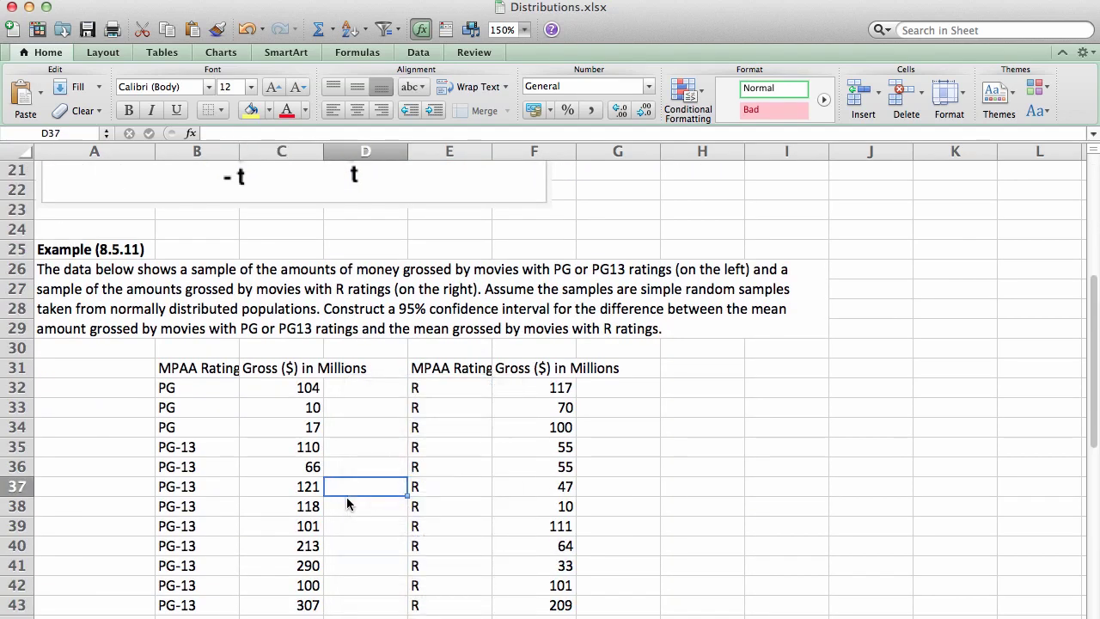
click(146, 290)
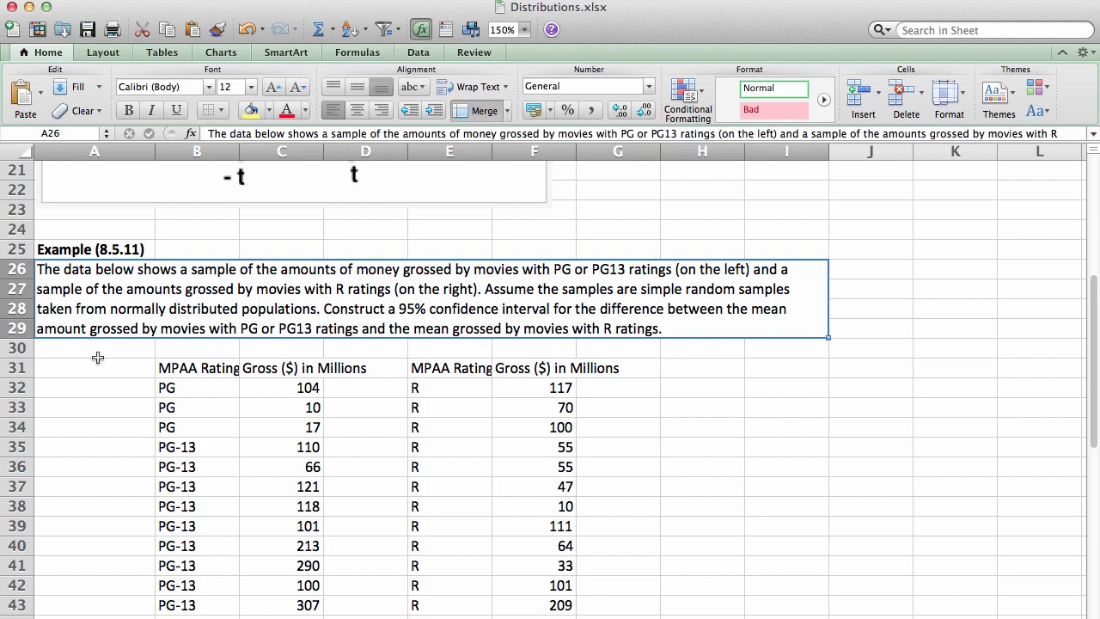
scroll(98, 357, down, 1)
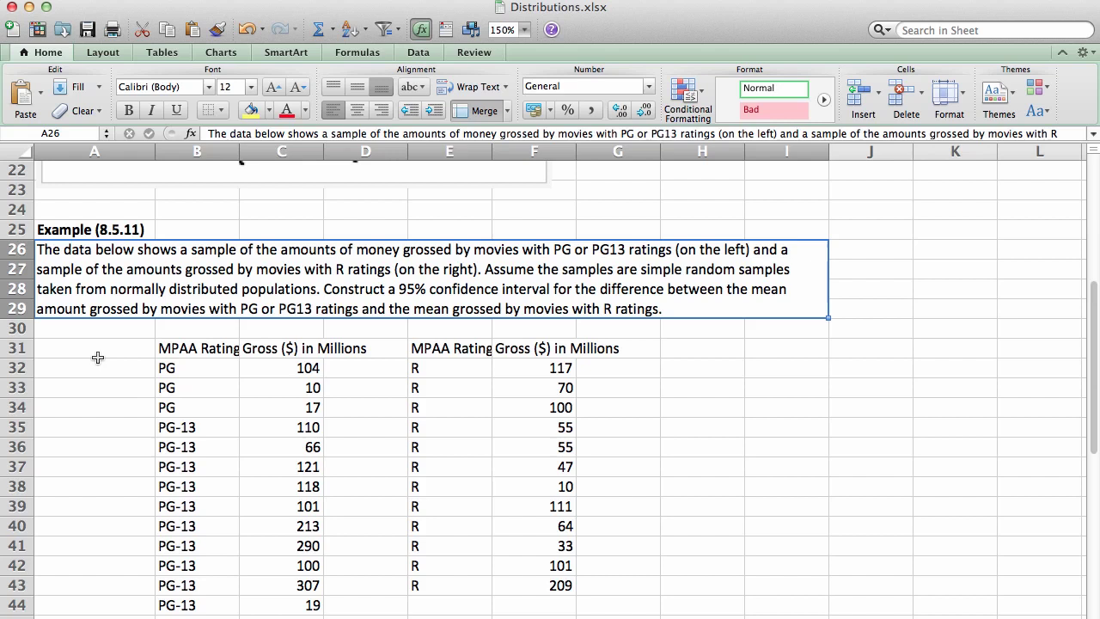
scroll(98, 358, down, 1)
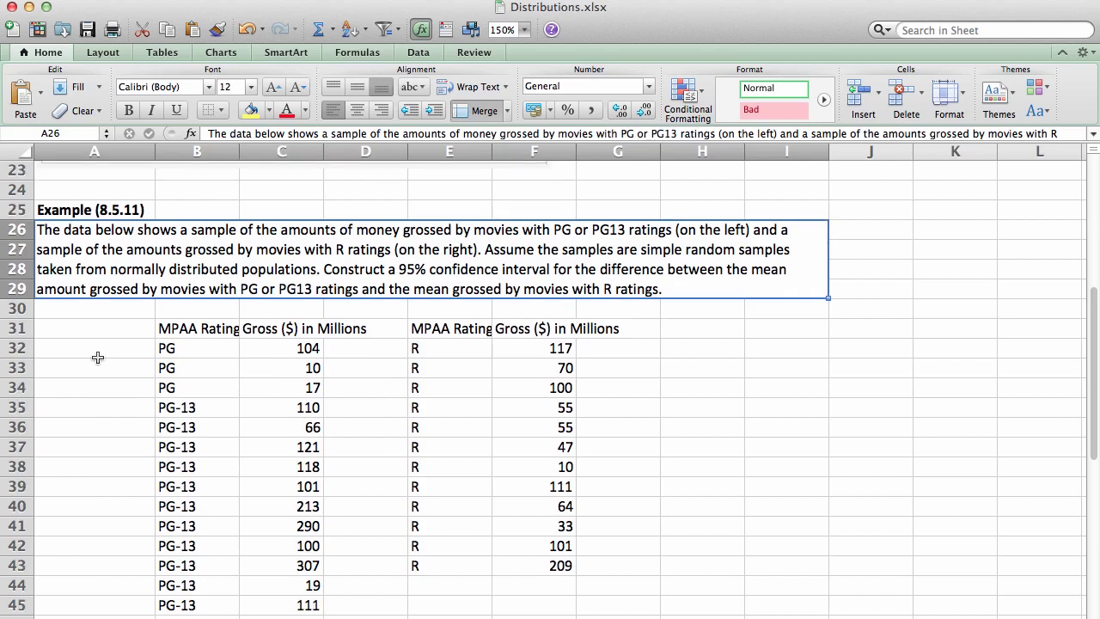
scroll(98, 358, down, 2)
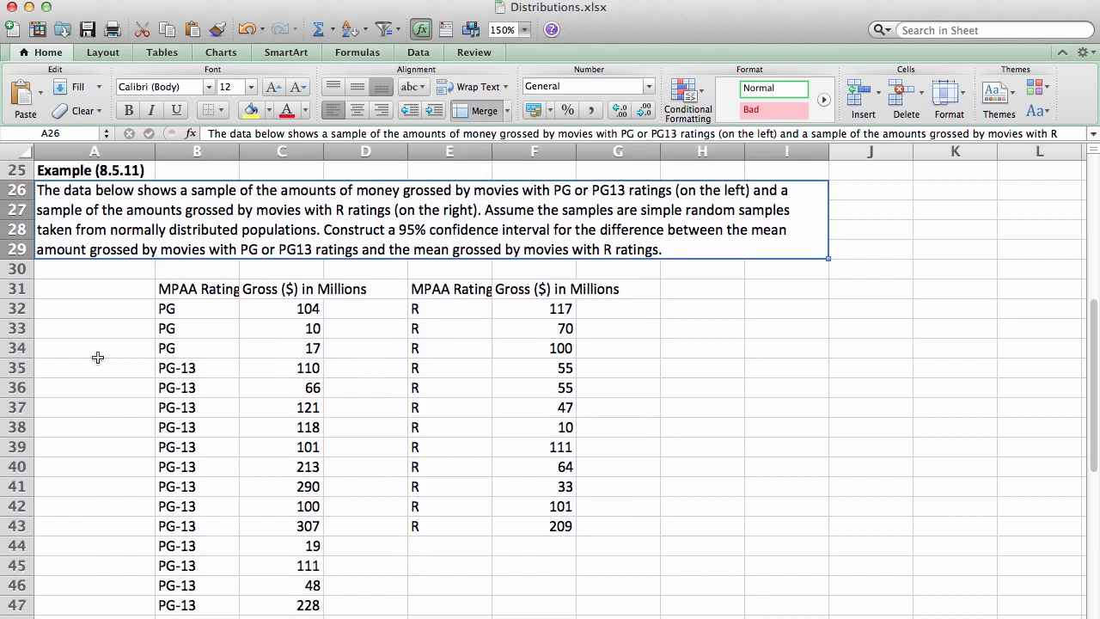
scroll(98, 358, down, 3)
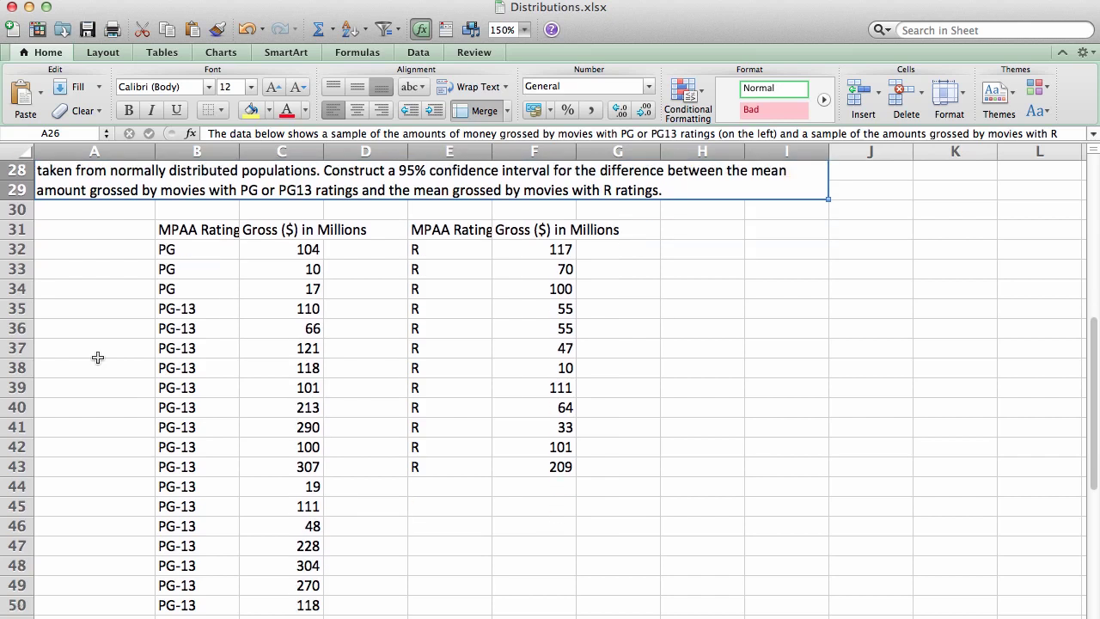
scroll(98, 357, down, 1)
scroll(98, 357, down, 3)
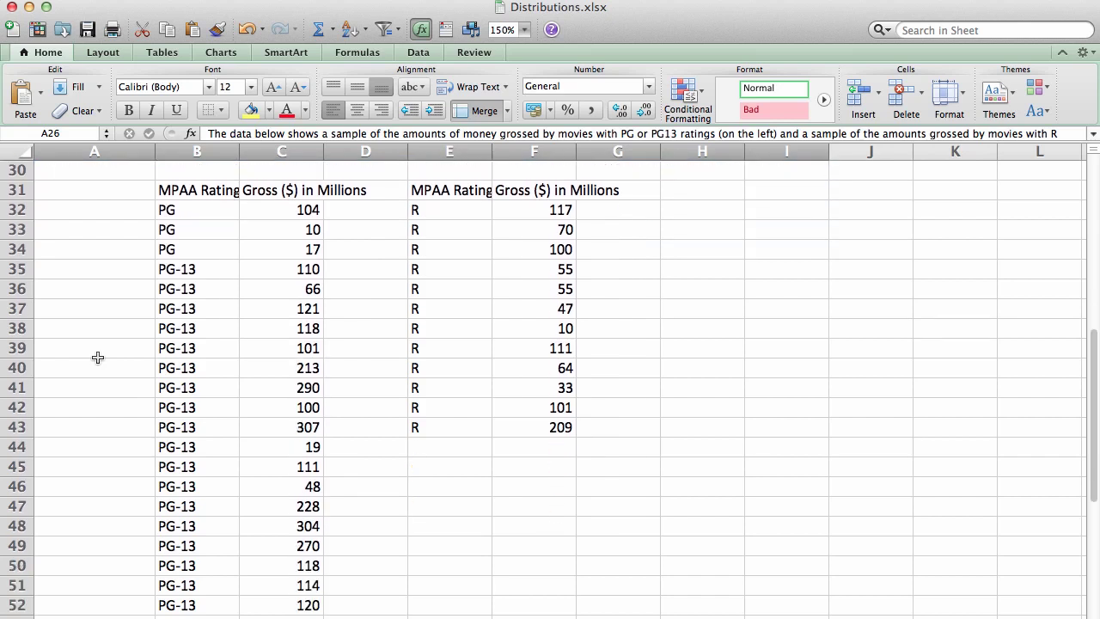
scroll(98, 358, down, 3)
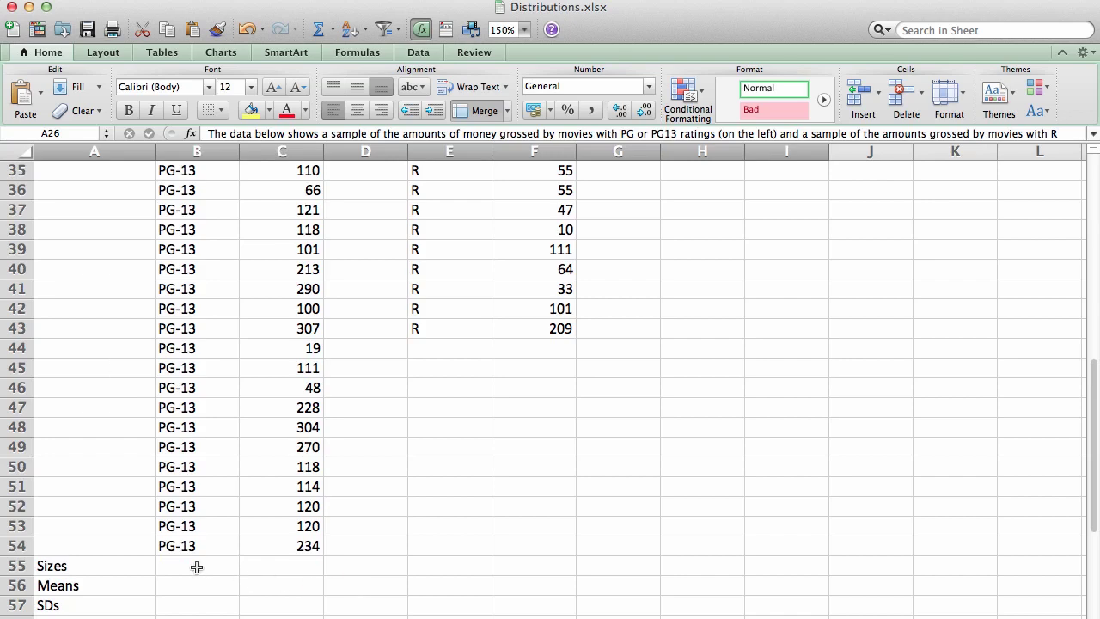
Calculate the PG/PG-13 sample size in C55 with a COUNT formula over C32:C54.
click(277, 565)
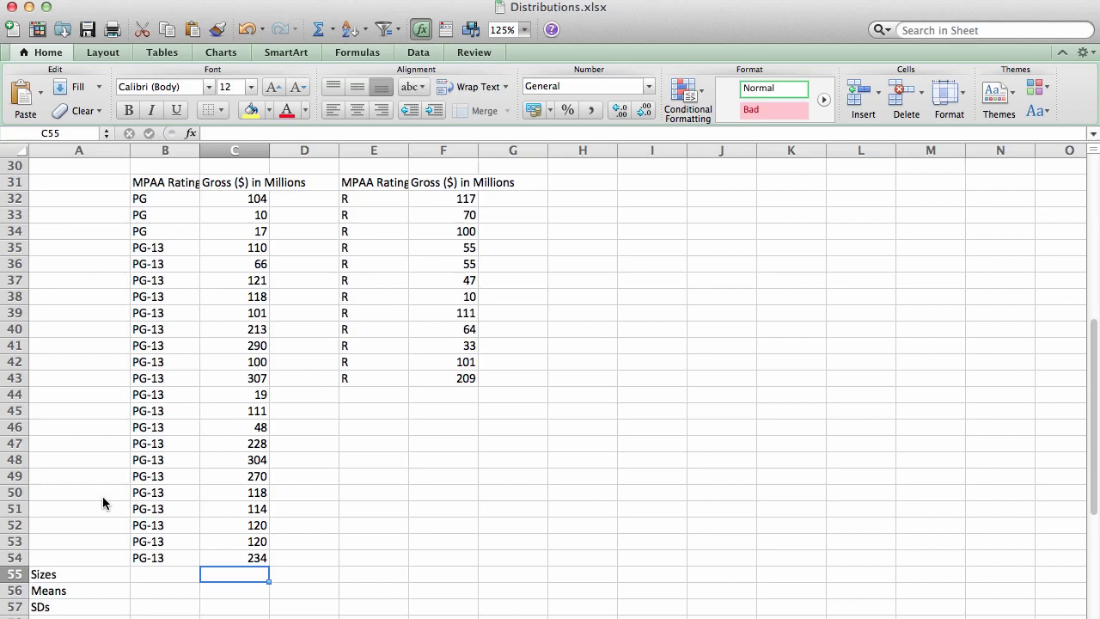
text(=count()
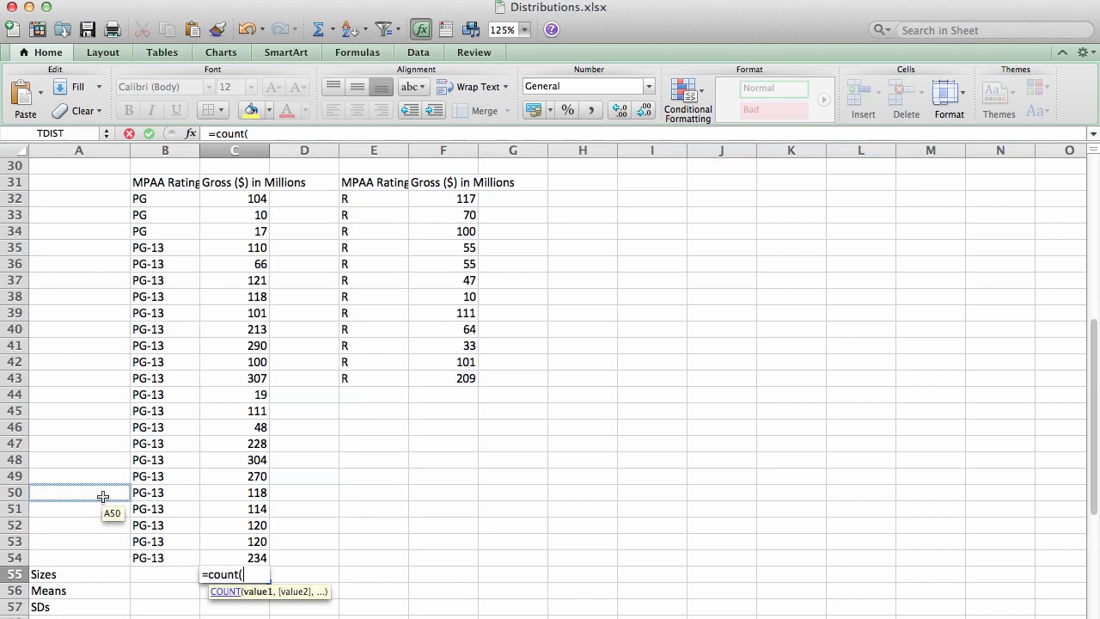
key(Up)
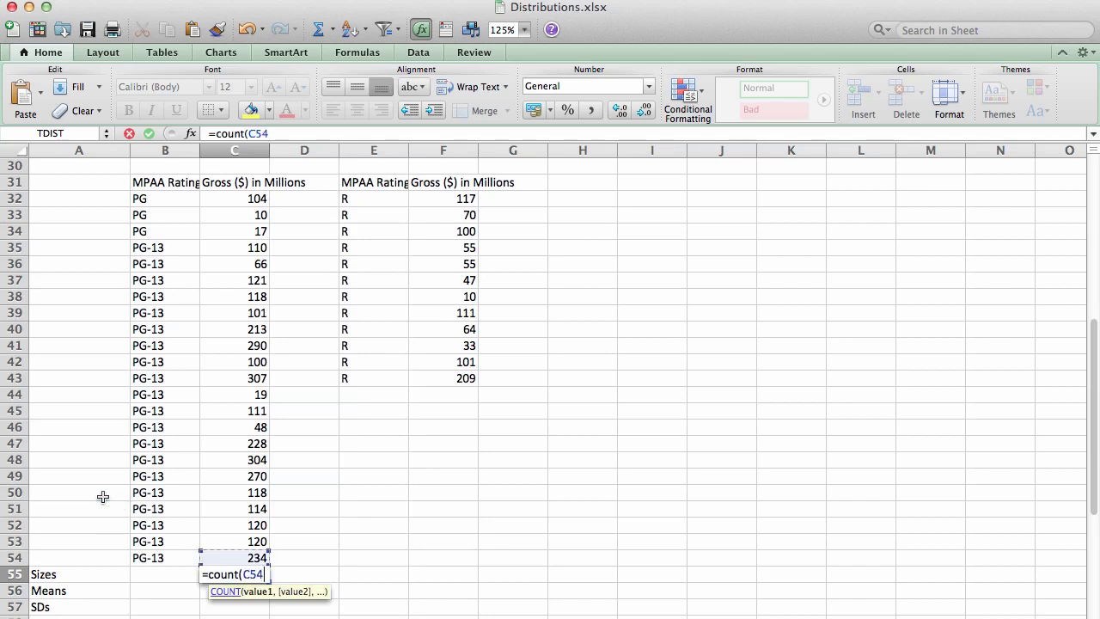
text(+)
drag(254, 555, 239, 194)
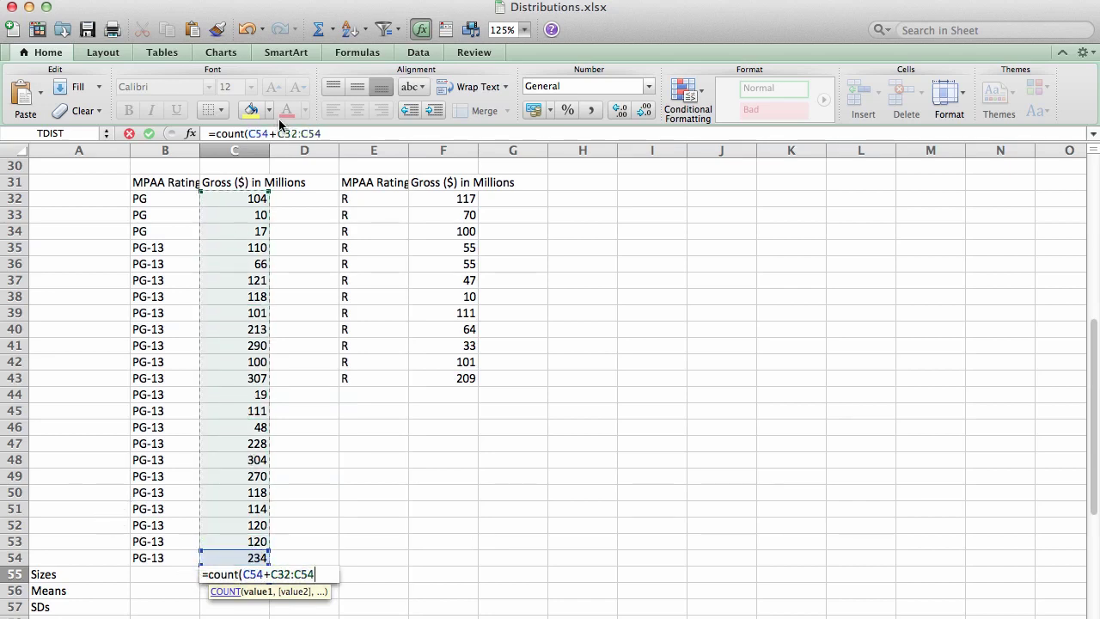
click(276, 134)
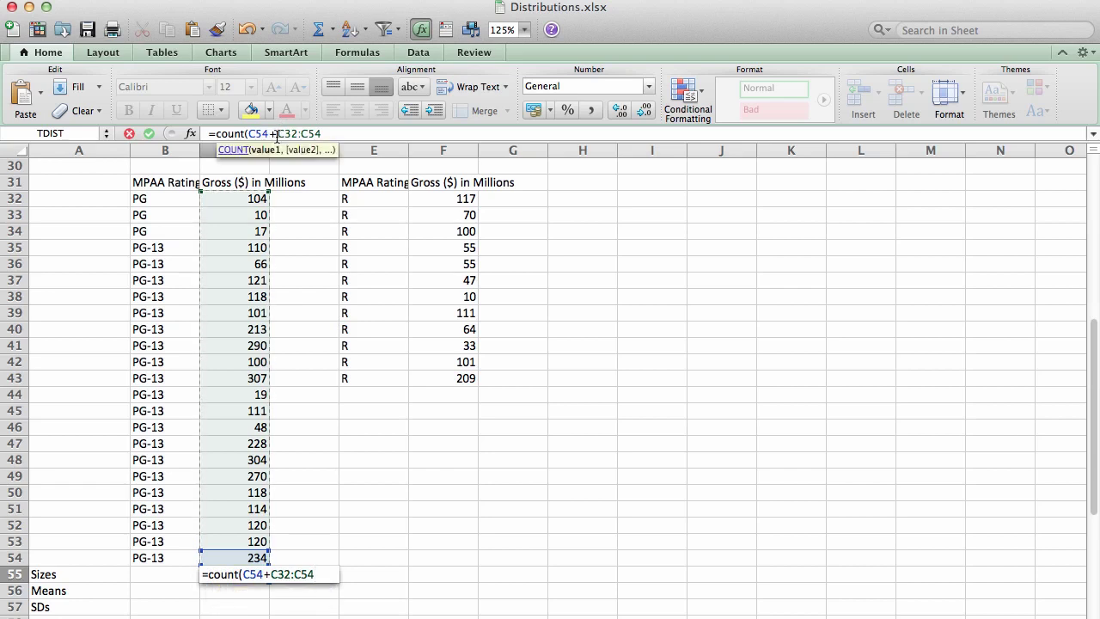
key(BackSpace)
key(BackSpace)
key(BackSpace)
key(BackSpace)
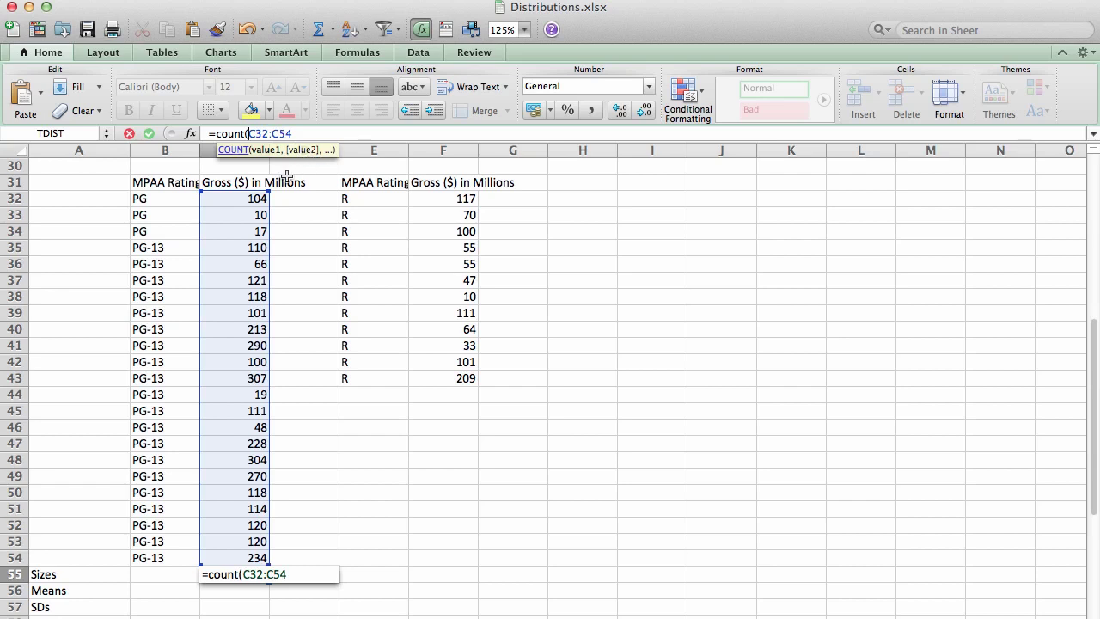
text())
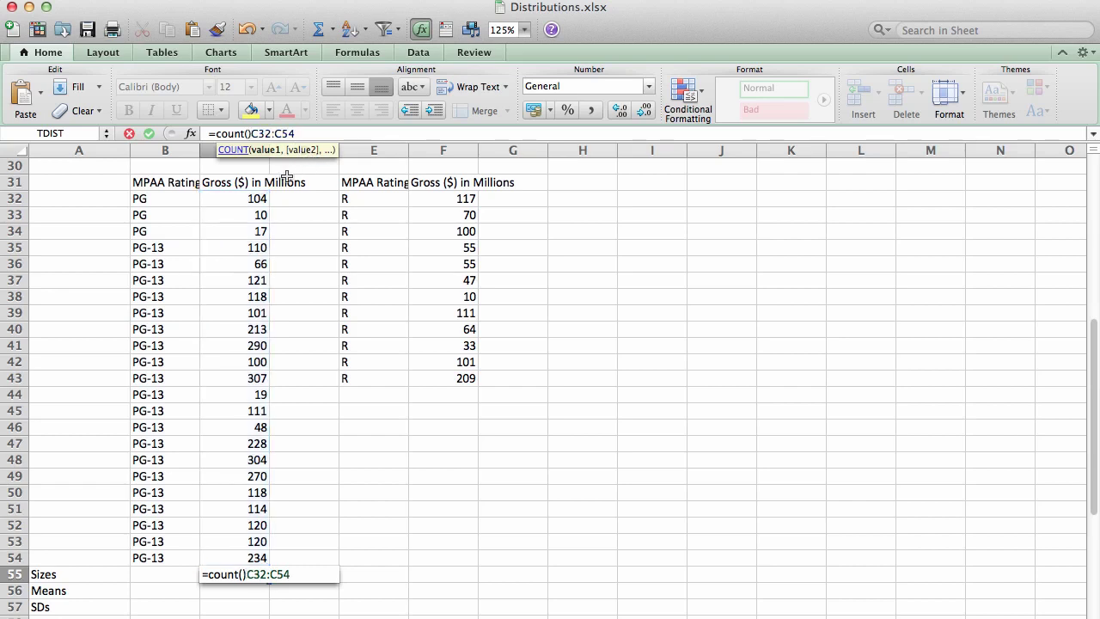
click(286, 177)
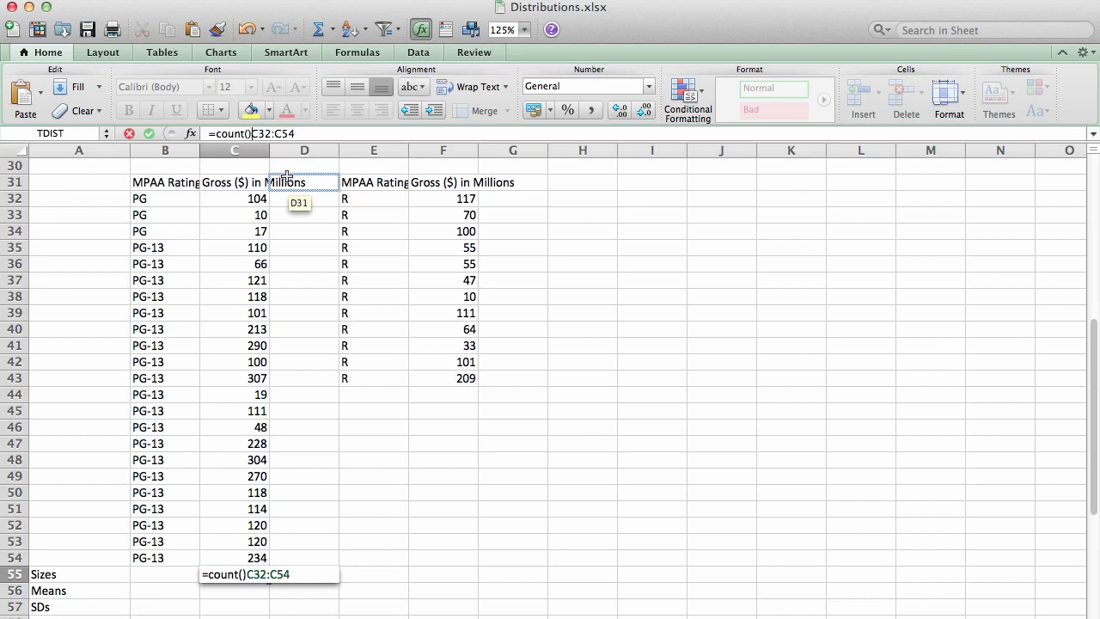
key(Return)
Calculate the PG/PG-13 mean gross in C56 with an AVERAGE formula over C32:C54.
text(=mea)
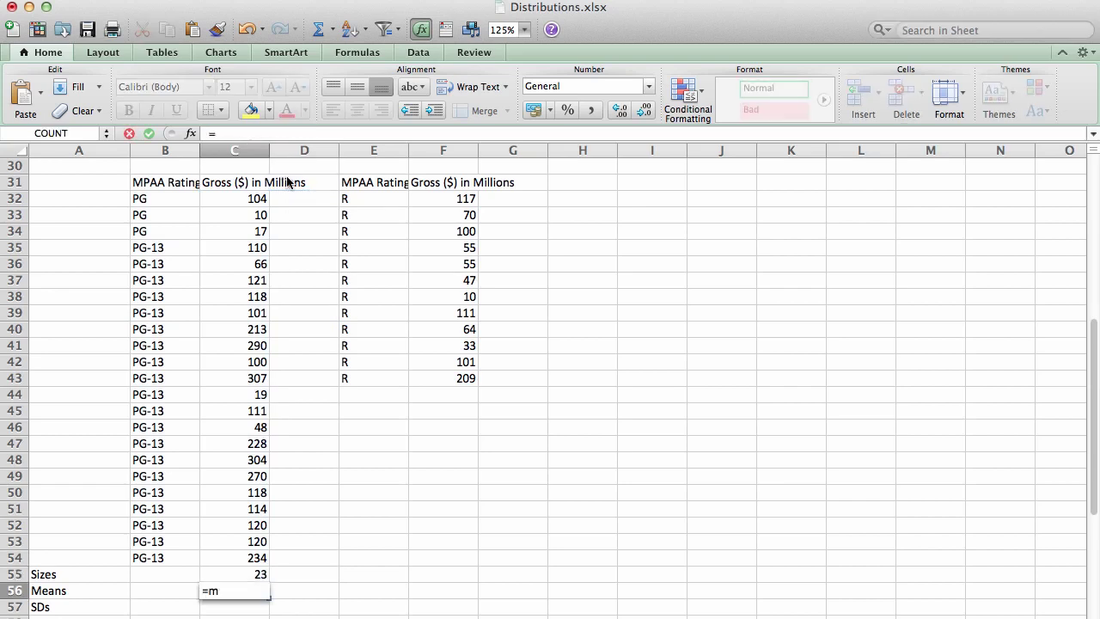
key(BackSpace)
key(BackSpace)
key(BackSpace)
text(aver)
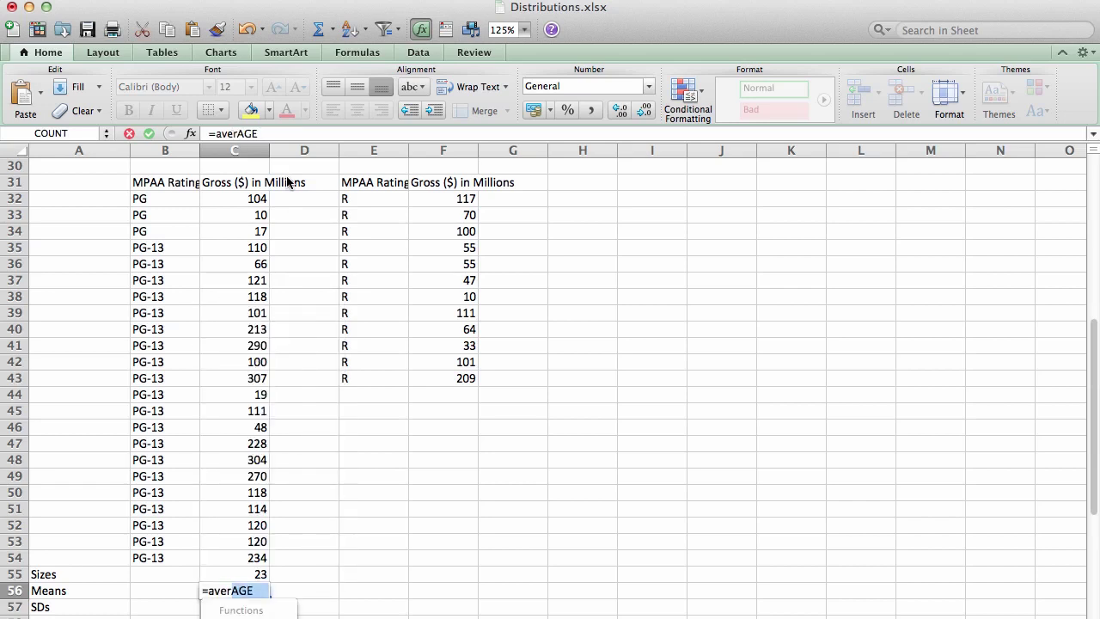
text(age()
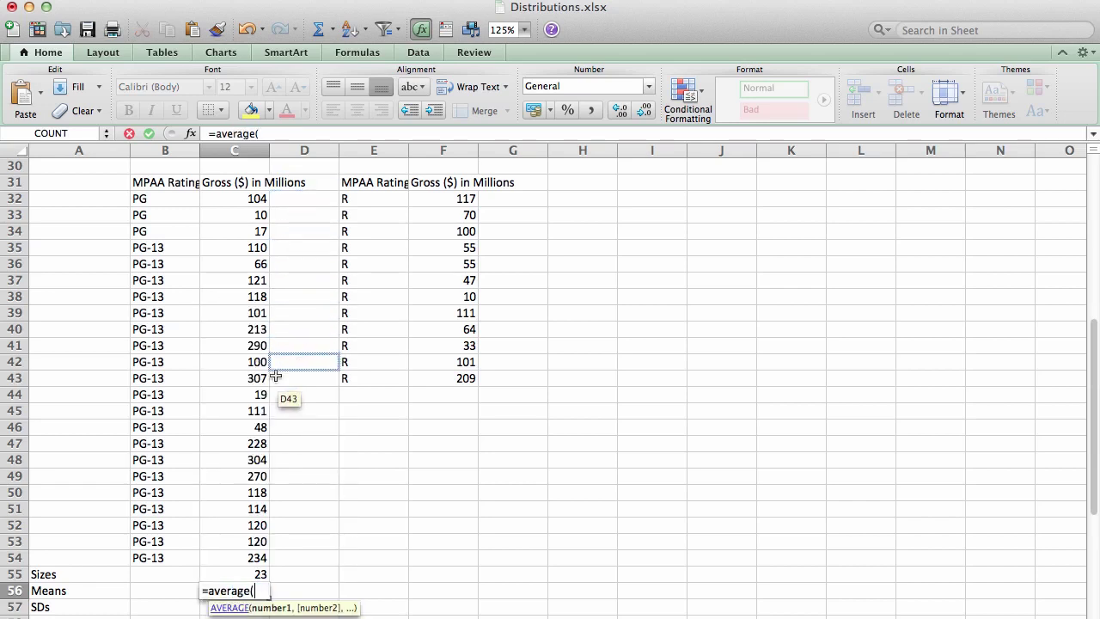
drag(227, 553, 236, 196)
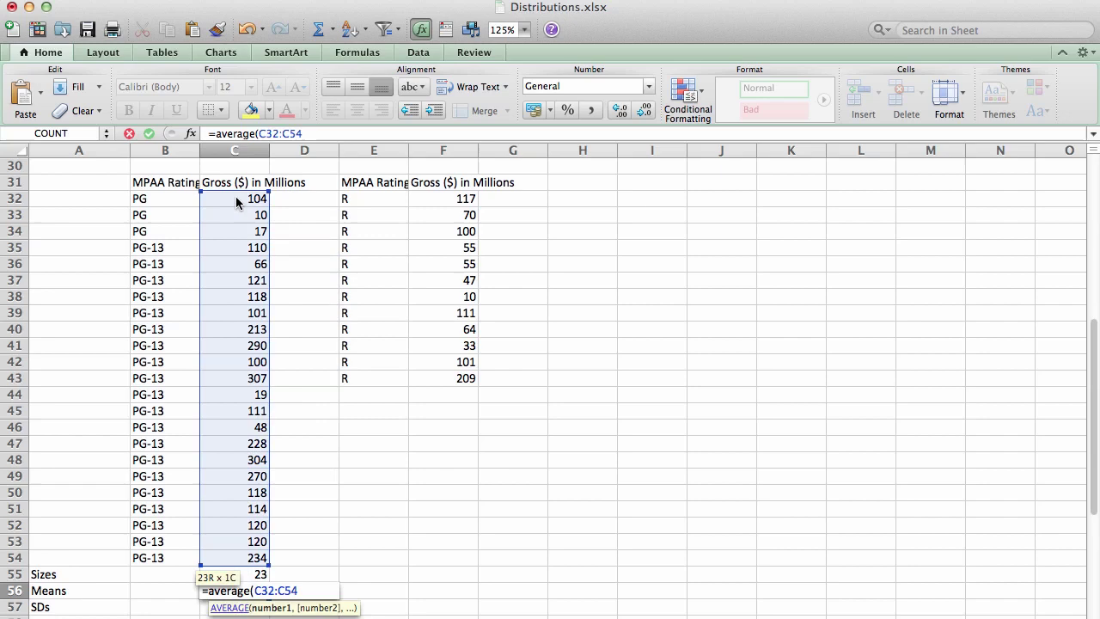
text())
key(Return)
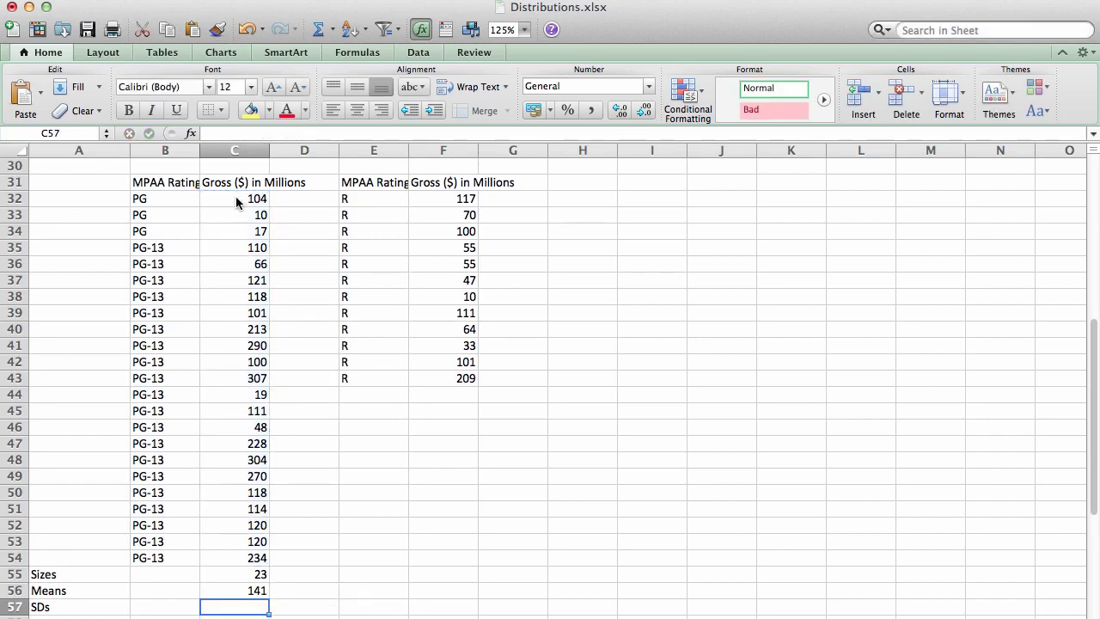
Calculate the PG/PG-13 standard deviation in C57 with a STDEV formula over C32:C54.
text(=stde)
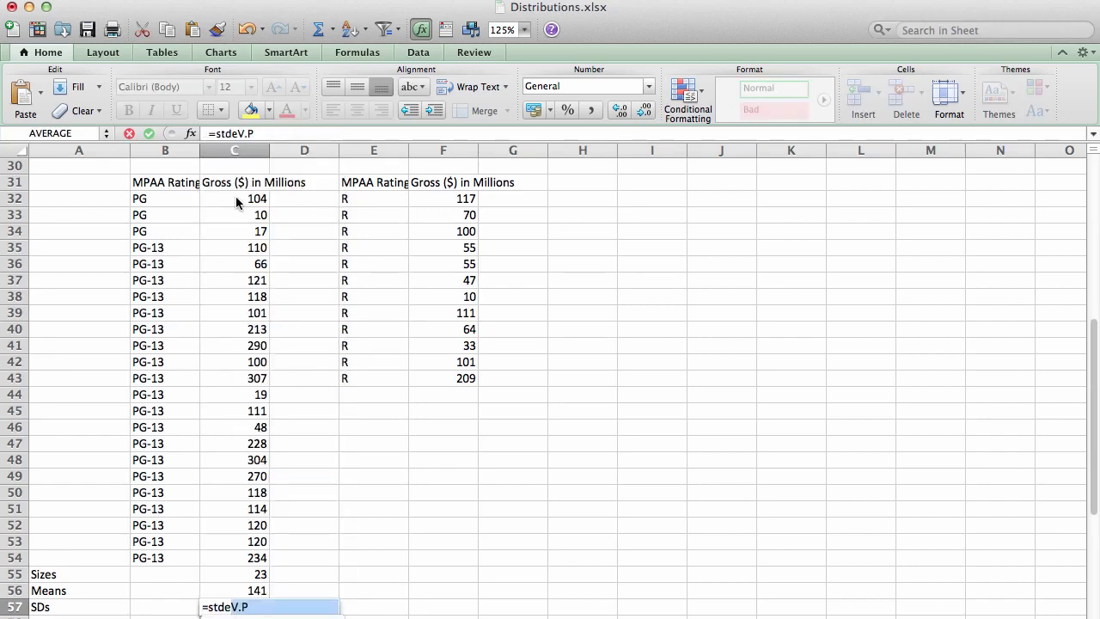
text(v()
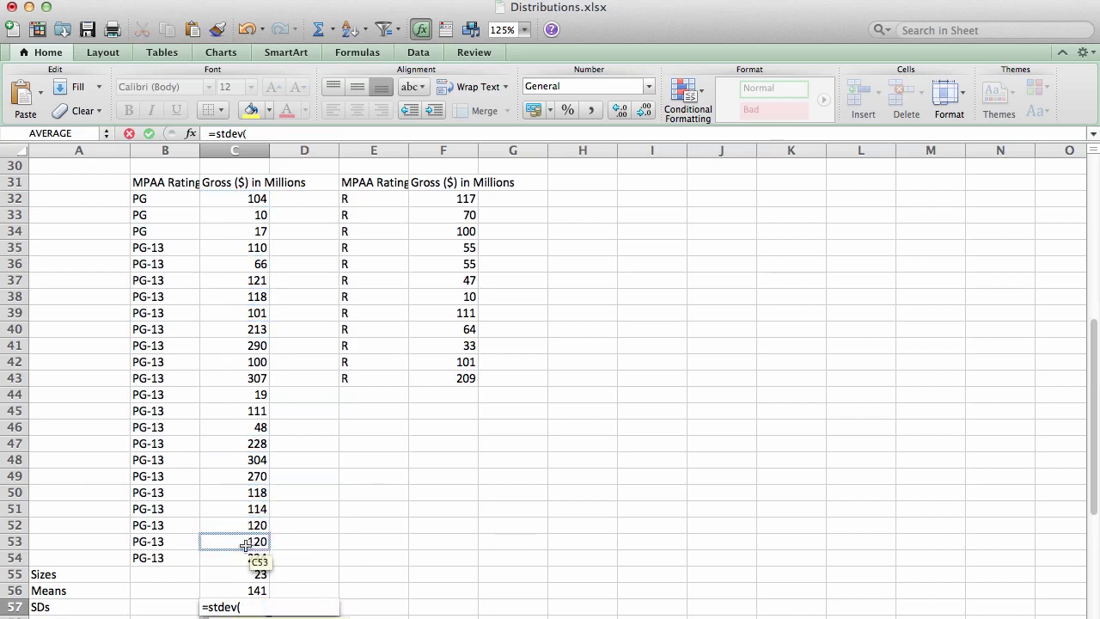
drag(247, 556, 257, 198)
text())
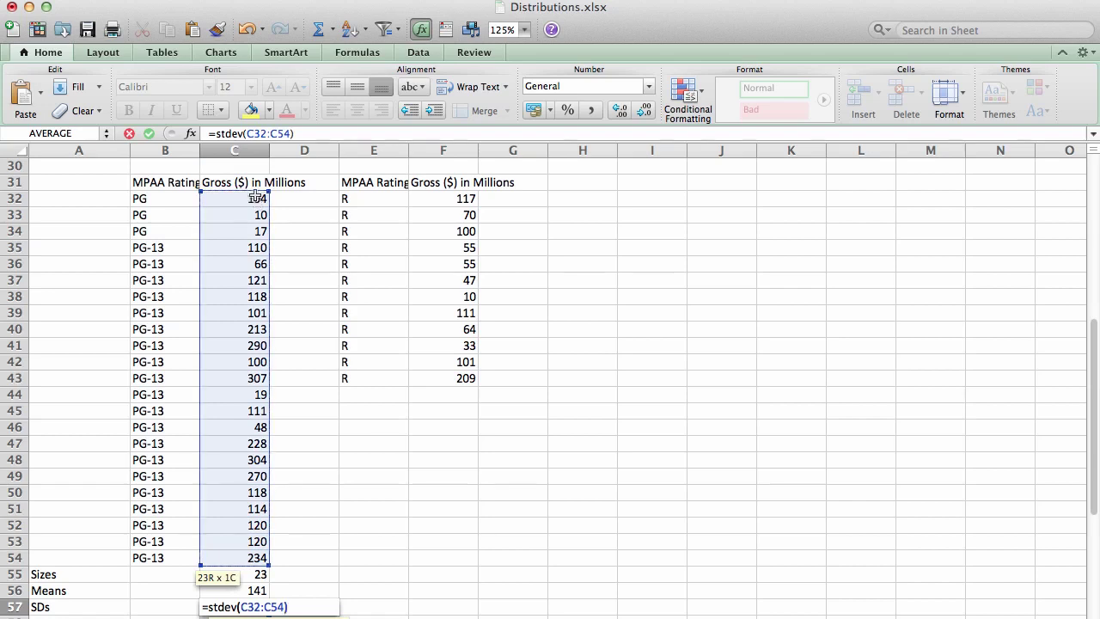
key(Return)
Copy the size, mean and standard deviation formulas from C55:C57 to F55:F57 for the R-rated movies.
key(Up)
key(Up)
key(Up)
key(shift+Down)
key(shift+Down)
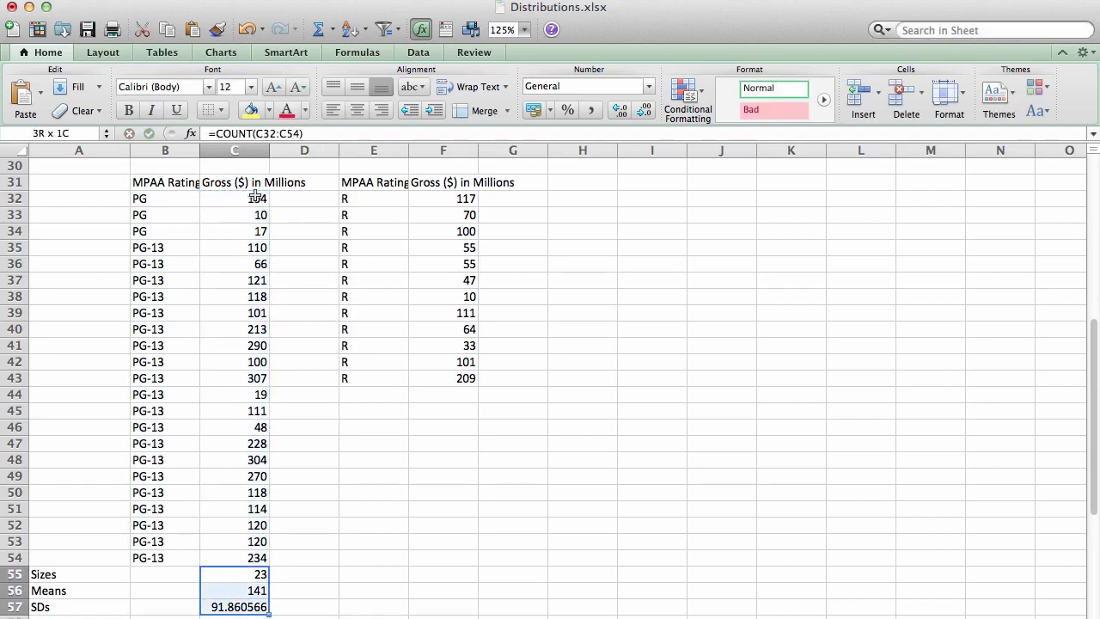
key(ctrl+c)
key(Right)
key(Right)
key(Right)
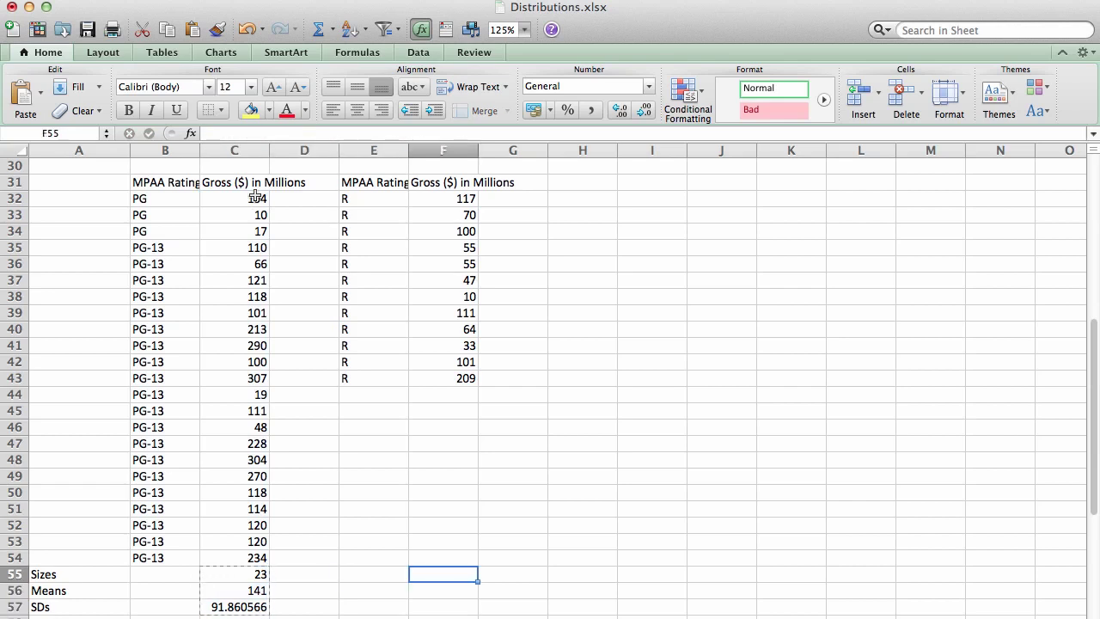
key(ctrl+v)
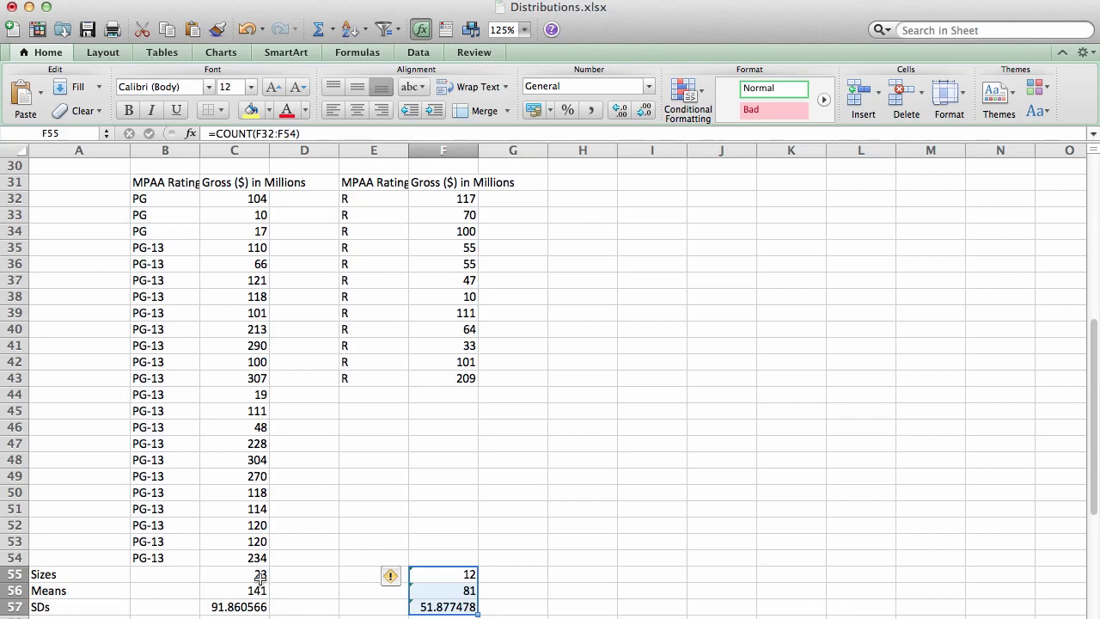
Check the size, mean and standard deviation formulas of both samples, and view the empty confidence interval labels below them.
click(260, 580)
click(255, 604)
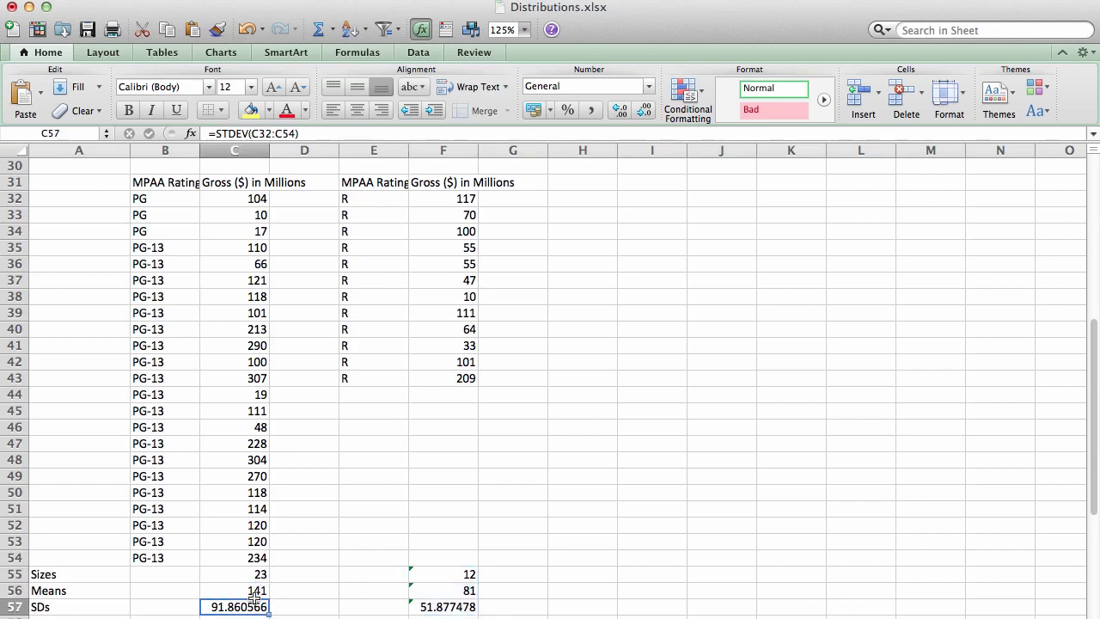
click(252, 590)
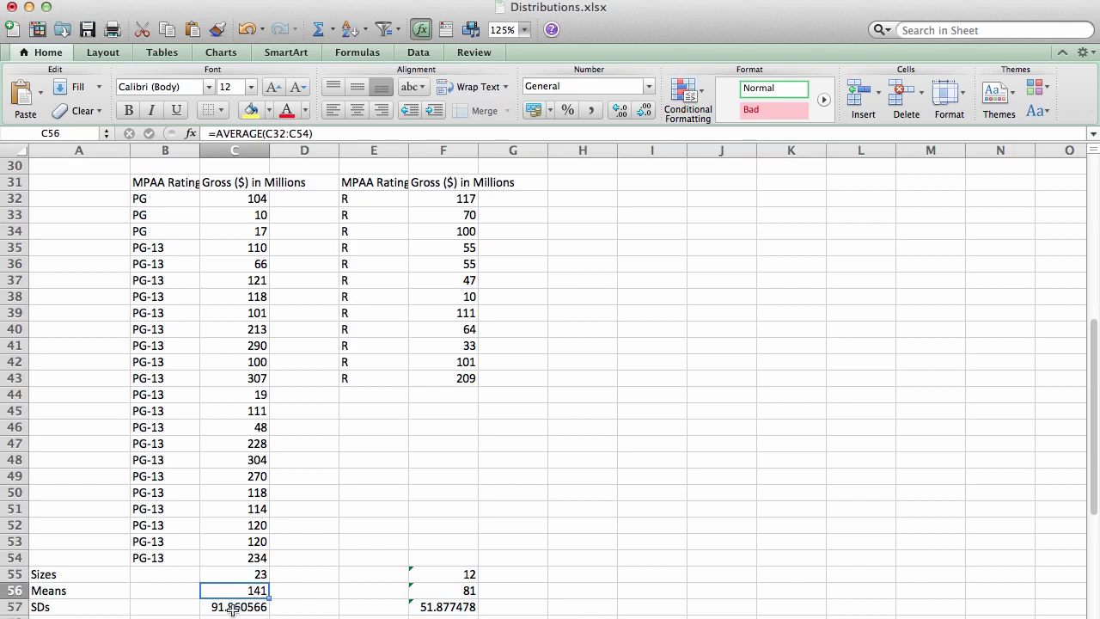
click(236, 608)
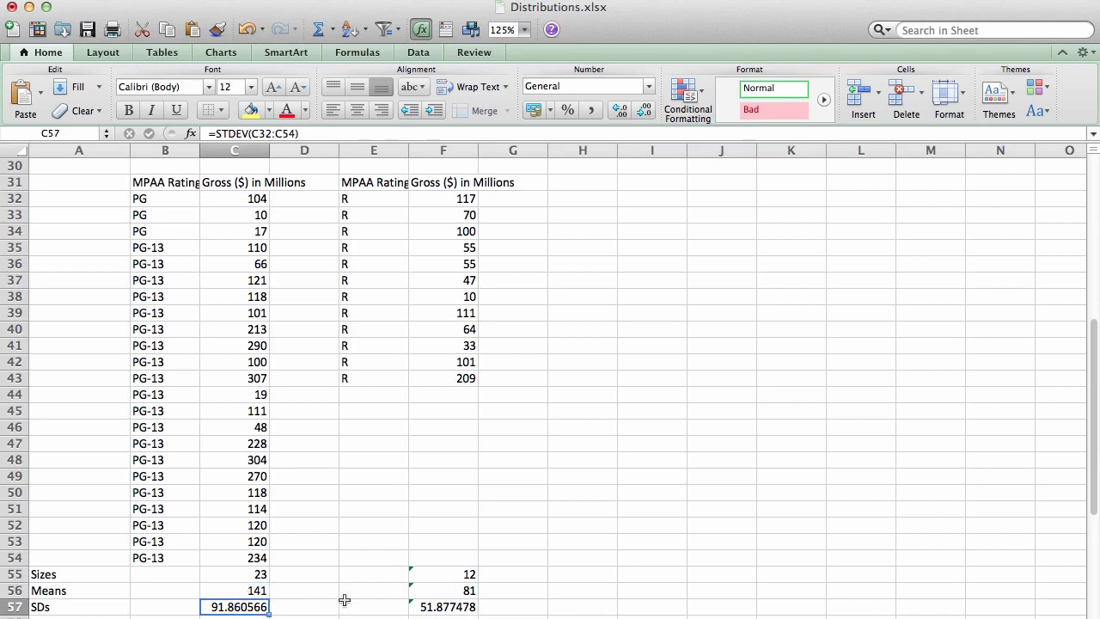
click(464, 575)
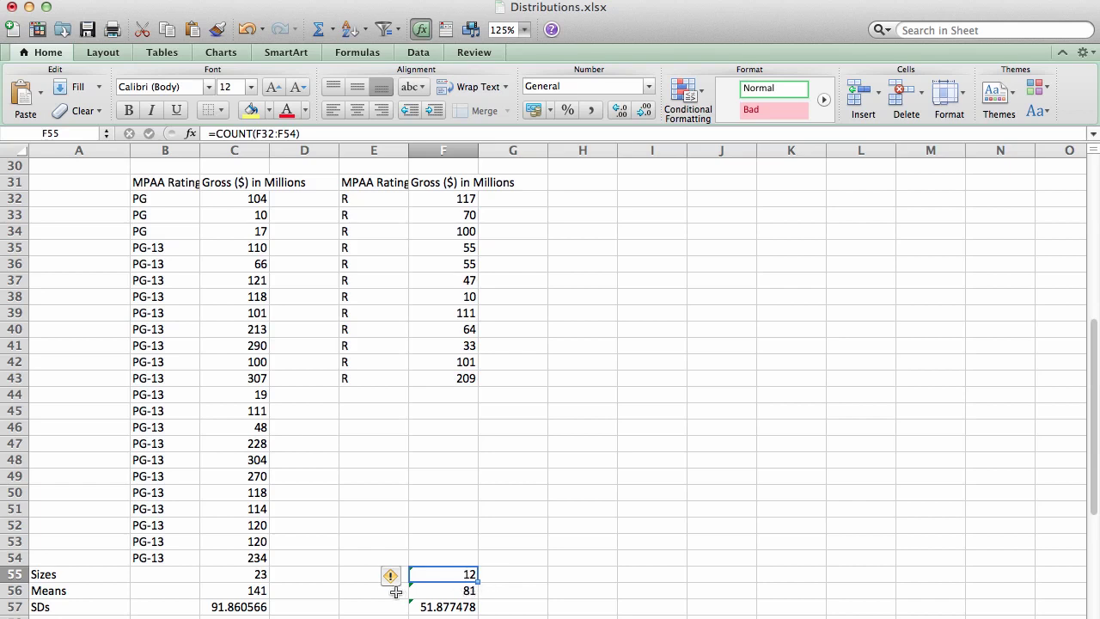
click(430, 594)
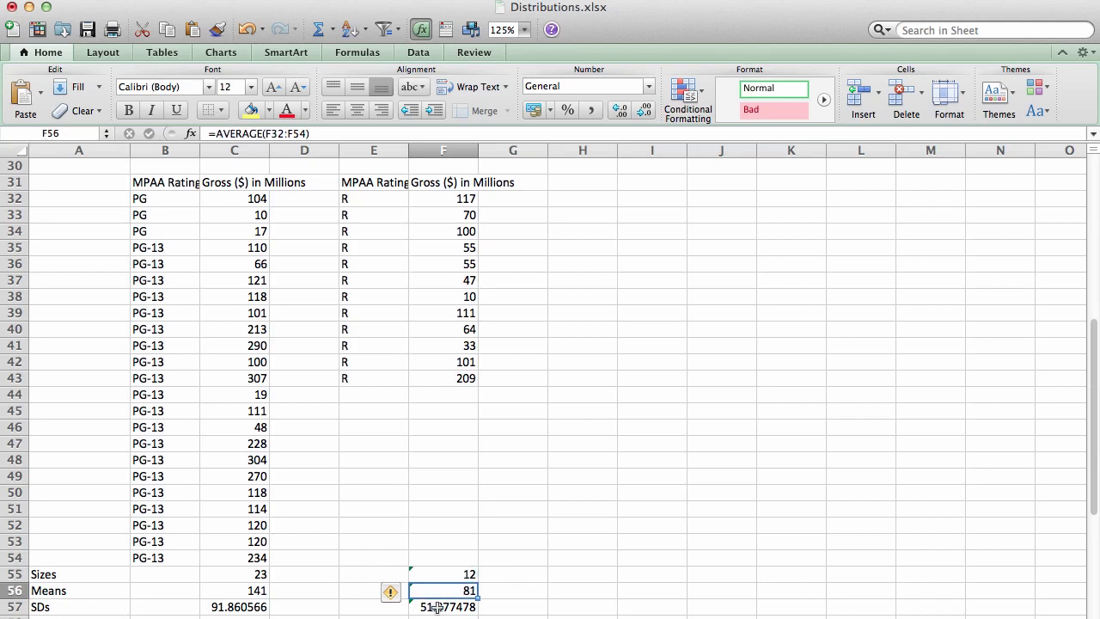
click(469, 606)
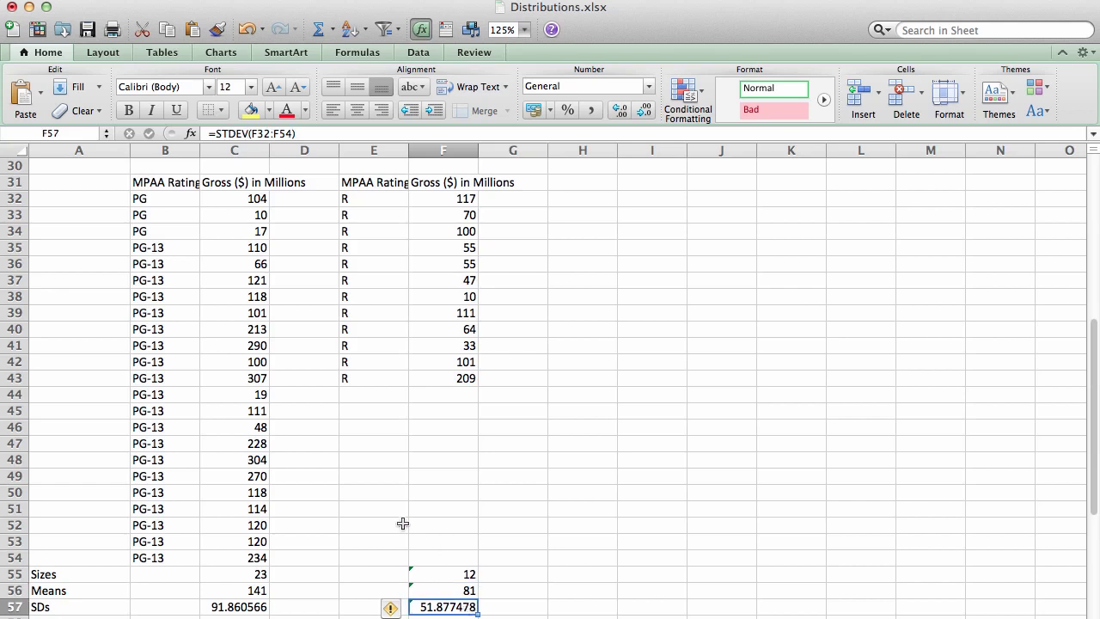
scroll(403, 523, down, 6)
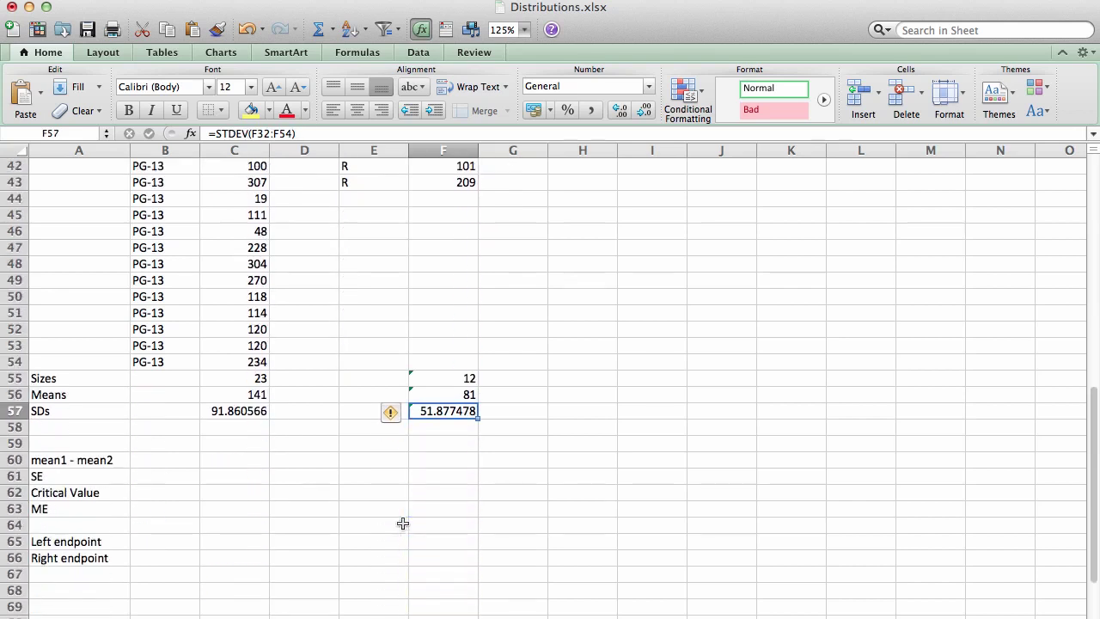
Calculate the difference of the two sample means in B60 with the formula =C56-F56.
click(147, 469)
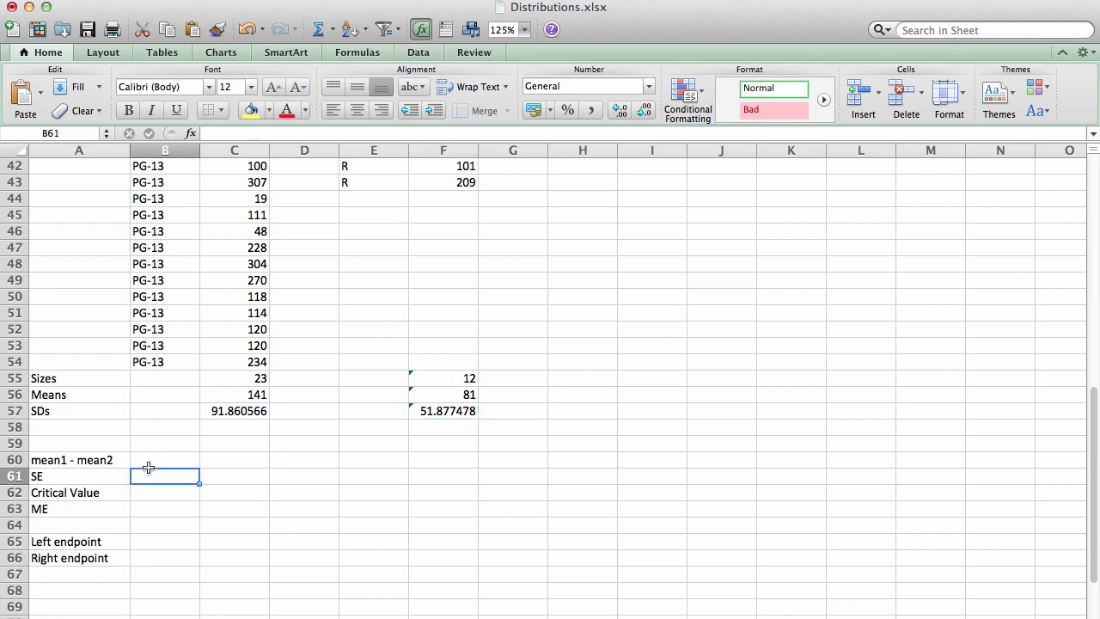
click(145, 461)
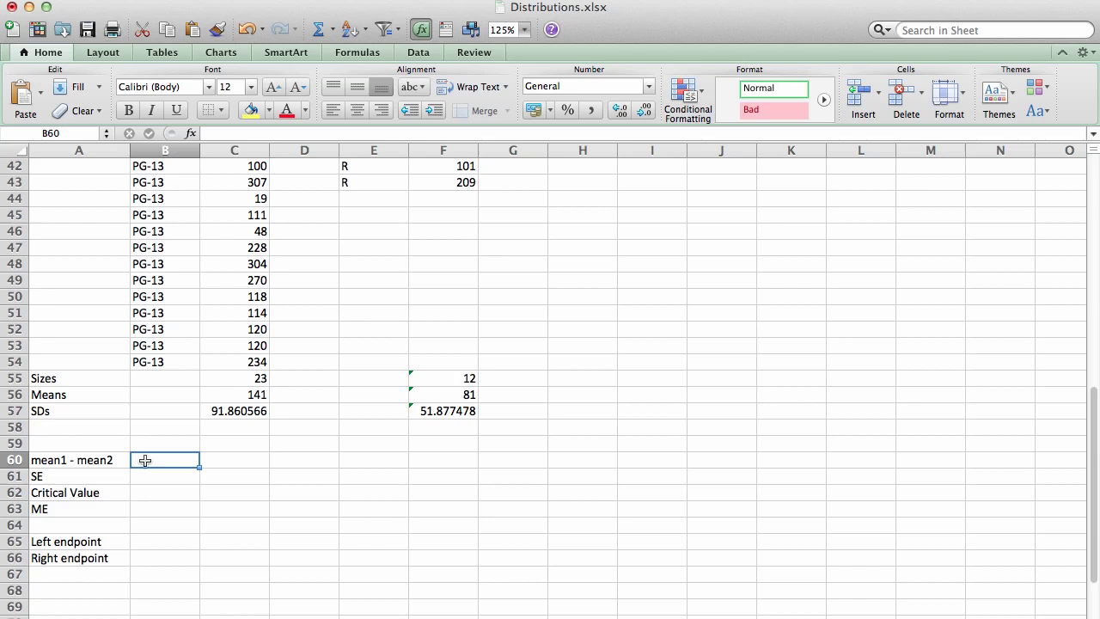
text(=)
key(Up)
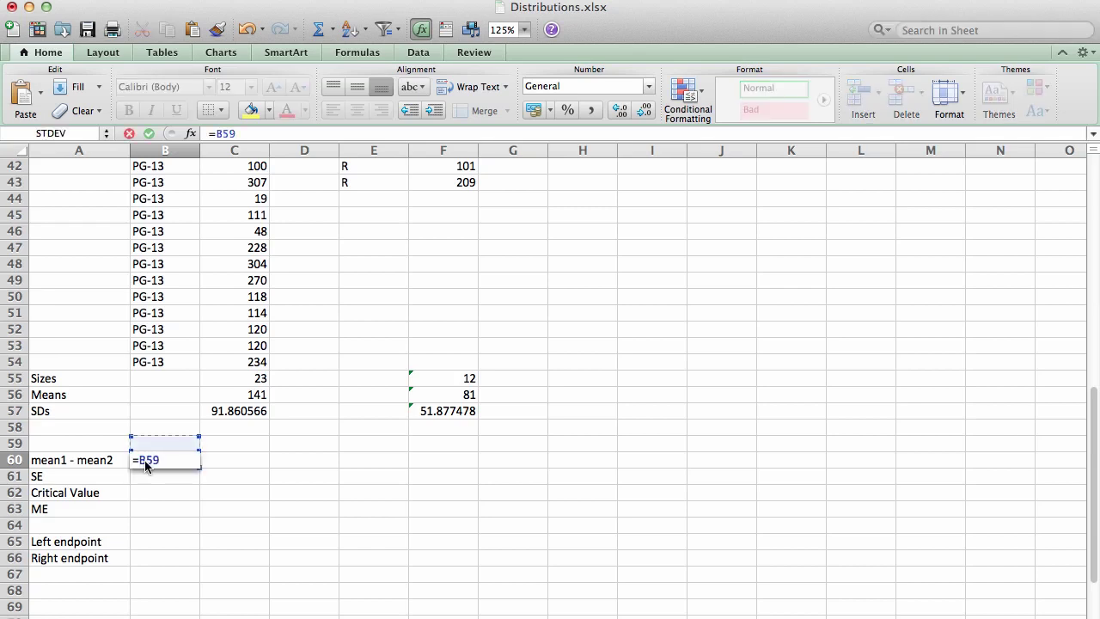
key(Up)
key(Up)
key(Up)
key(Right)
key(Right)
key(Left)
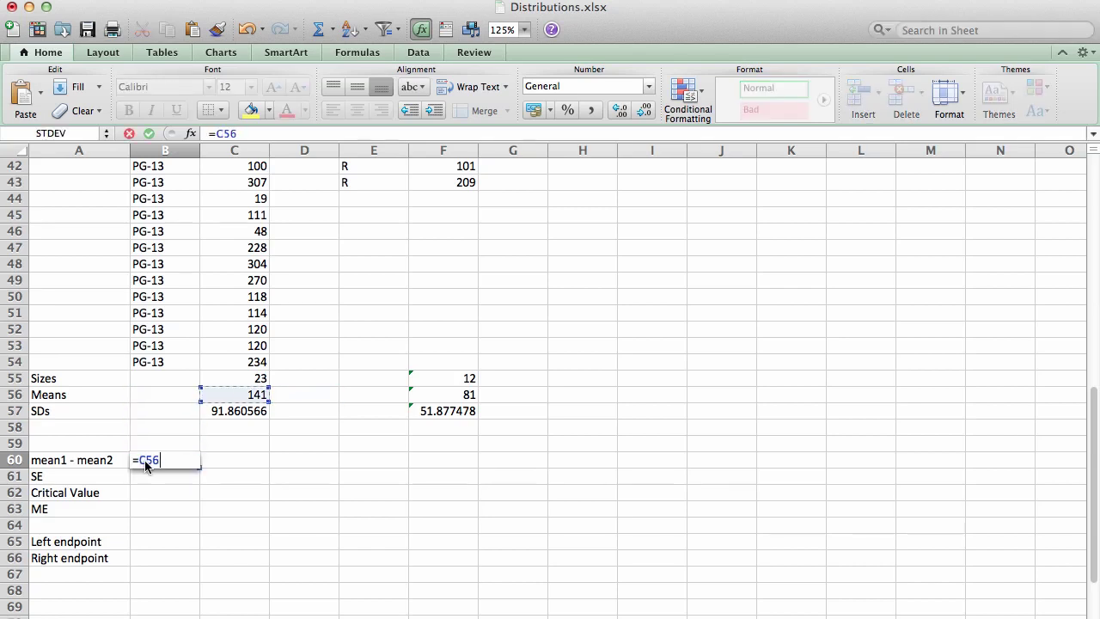
text(-)
key(Up)
key(Up)
key(Up)
key(Up)
key(Right)
key(Right)
key(Right)
key(Right)
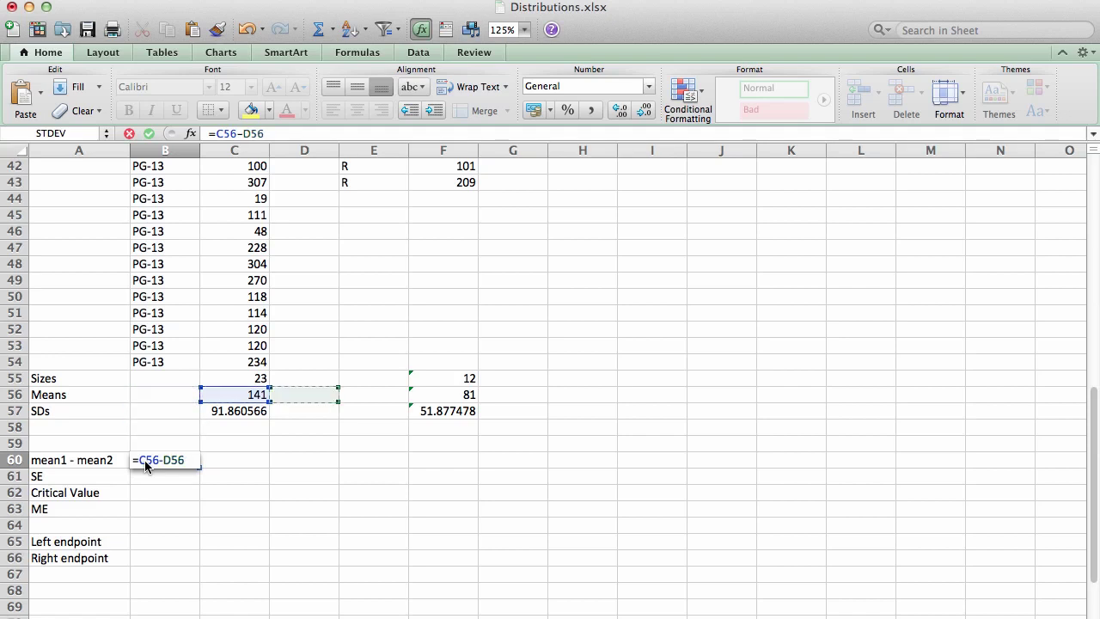
key(Return)
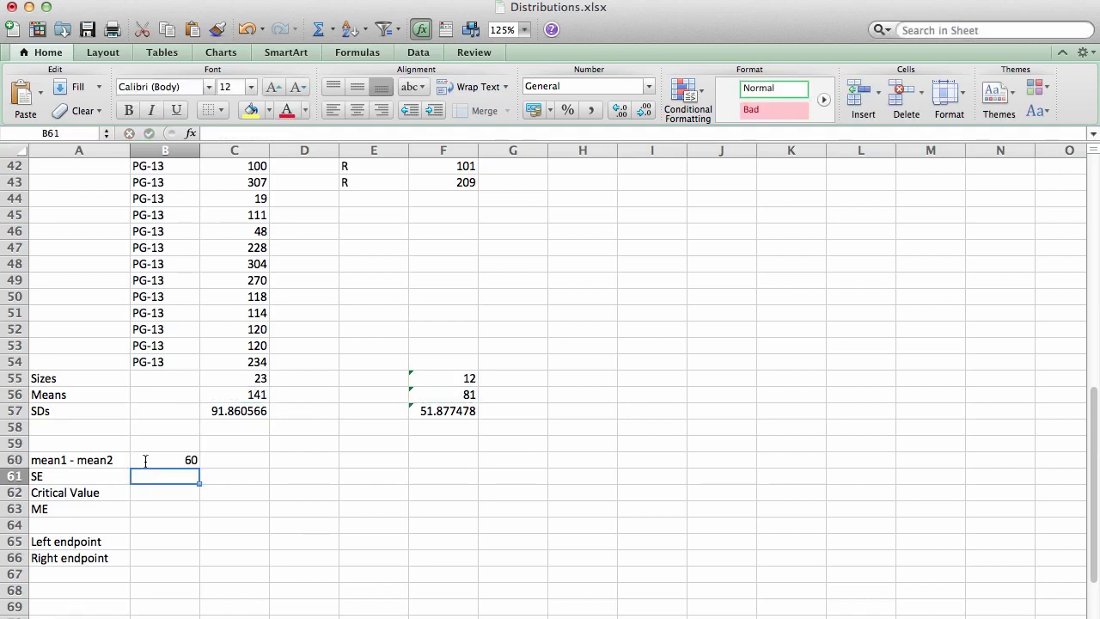
Begin the standard error formula in B61 as a SQRT of the PG/PG-13 variance term C57^2/C55.
scroll(145, 461, up, 3)
scroll(145, 461, down, 2)
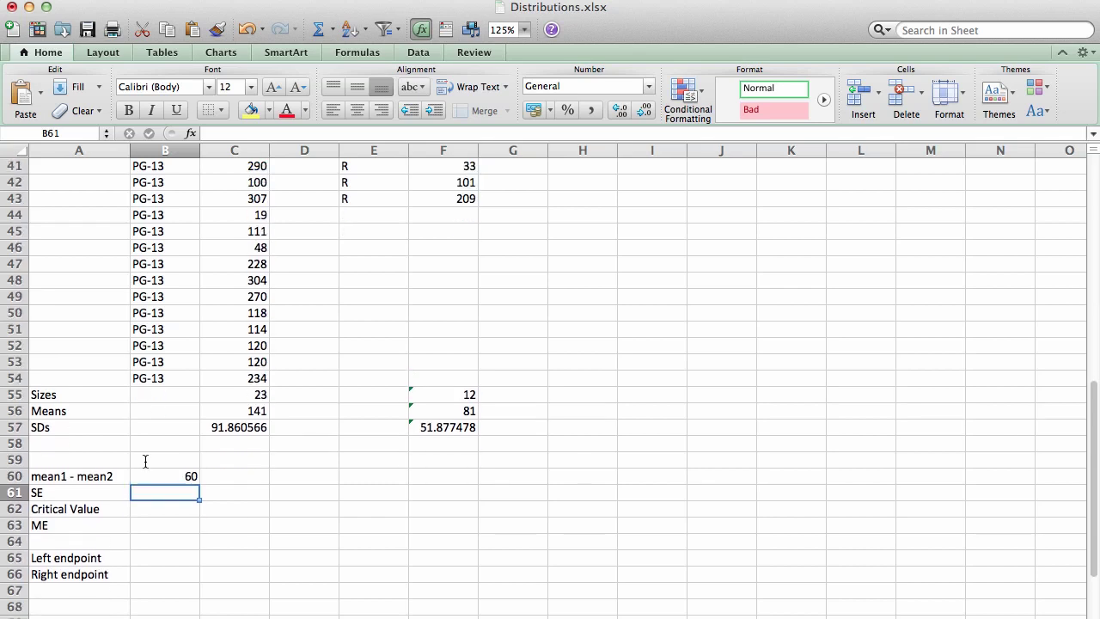
text(=)
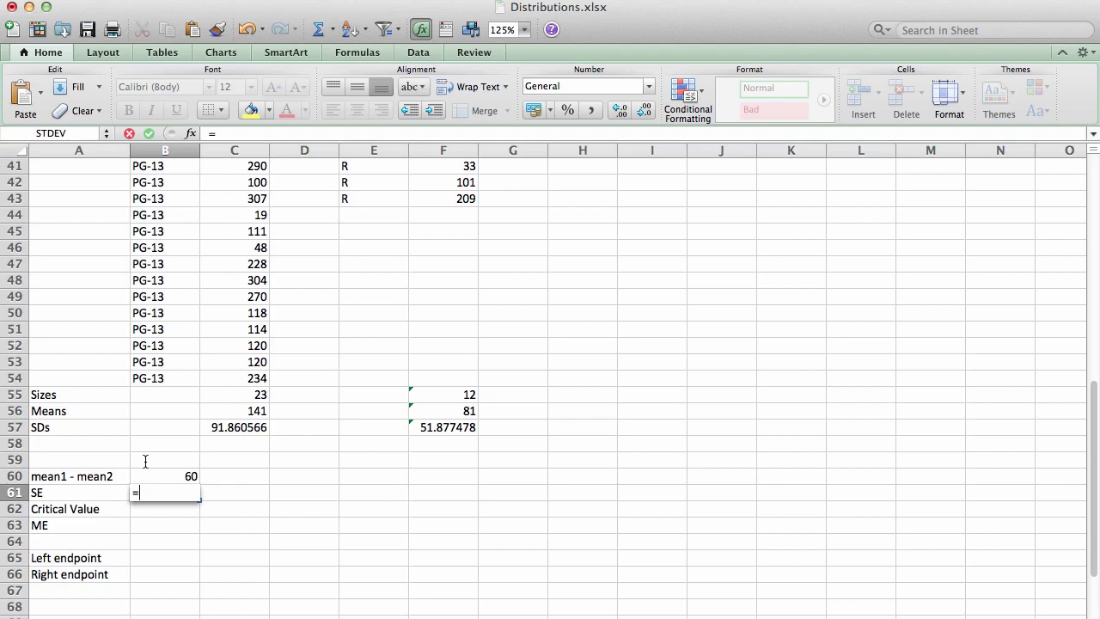
text(sqrt()
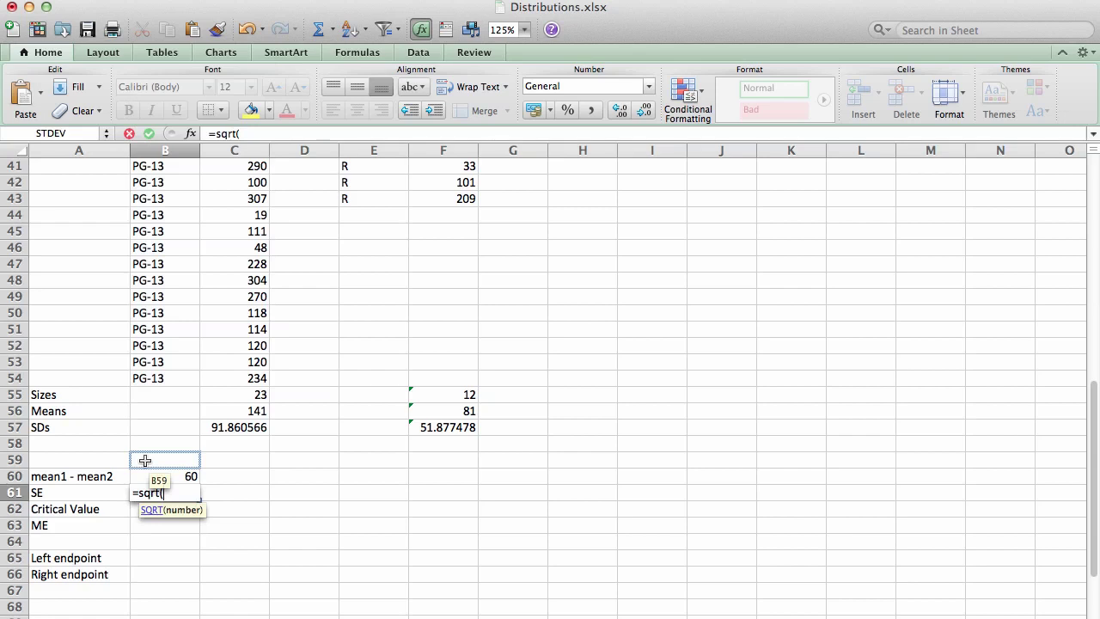
key(Up)
key(Up)
key(Up)
key(Up)
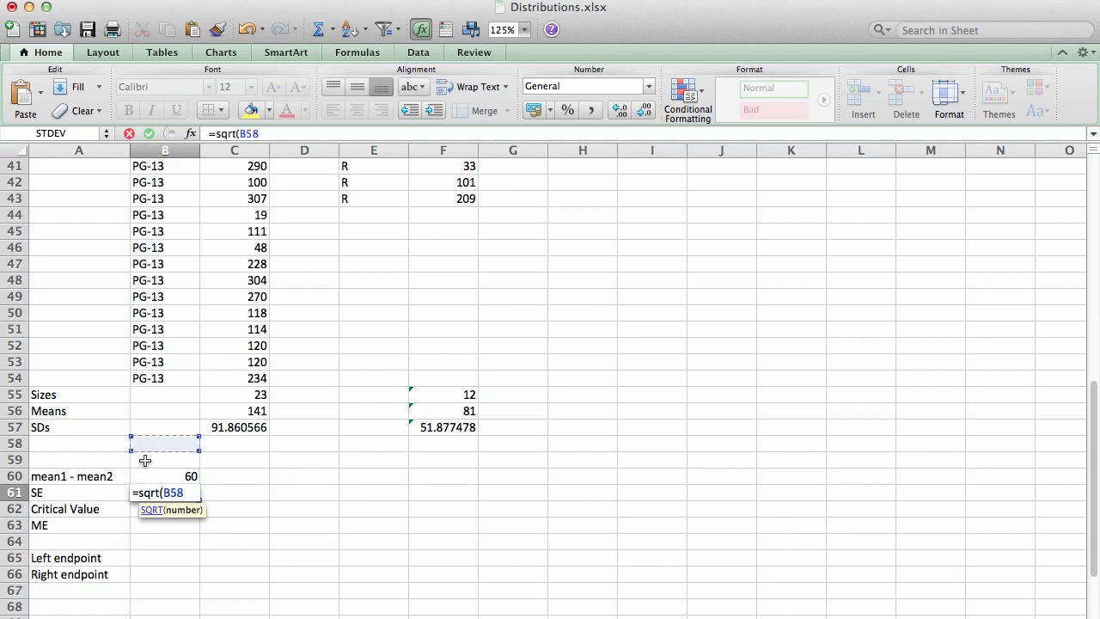
key(Right)
text(^2/)
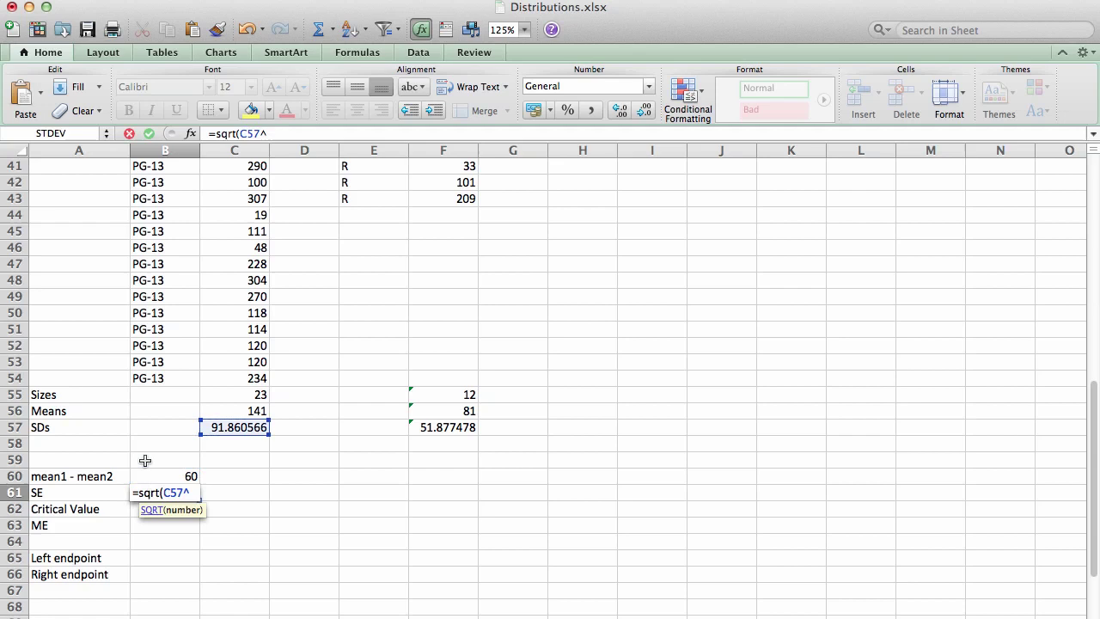
key(Up)
key(Up)
key(Up)
key(Up)
key(Up)
key(Up)
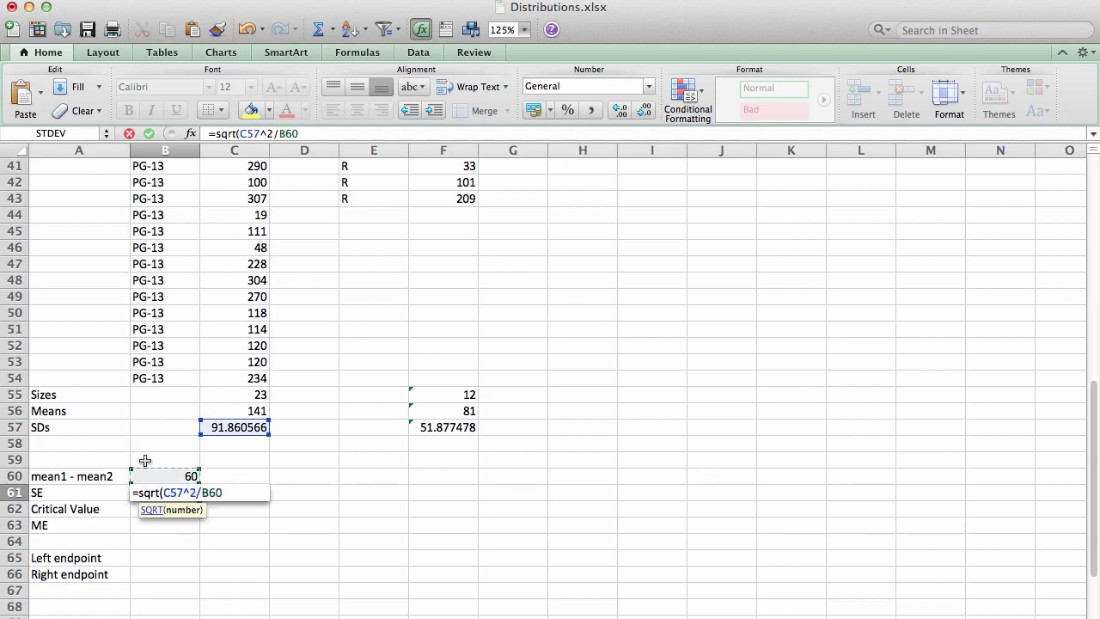
key(Right)
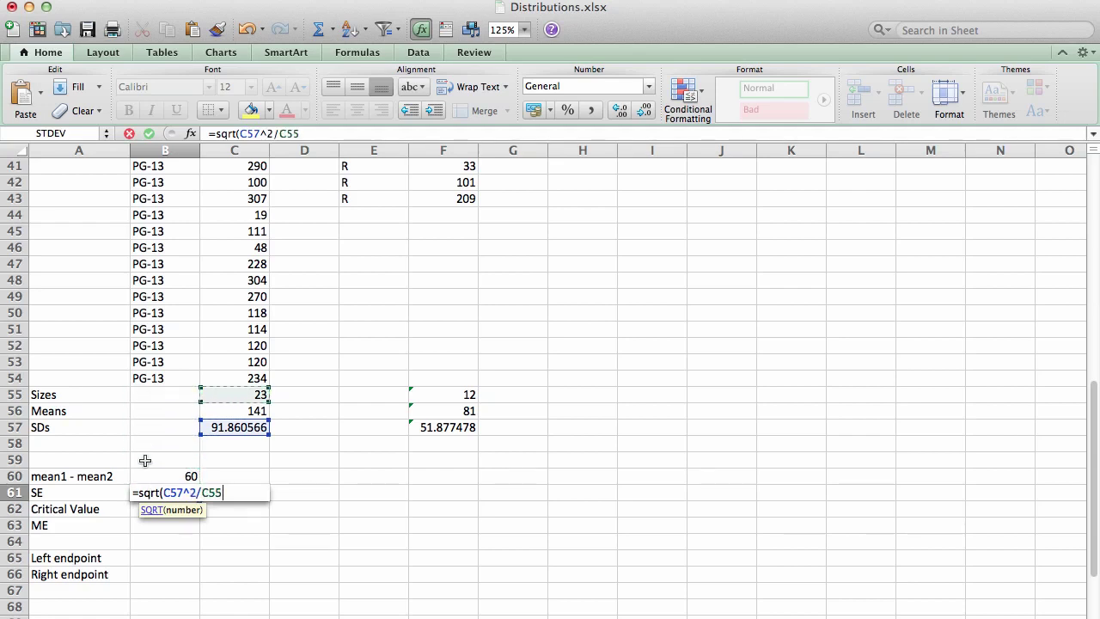
Add the R-rated variance term F57^2/F55 inside the SQRT and complete the standard error formula in B61.
text(+)
key(Up)
key(Up)
key(Up)
key(Up)
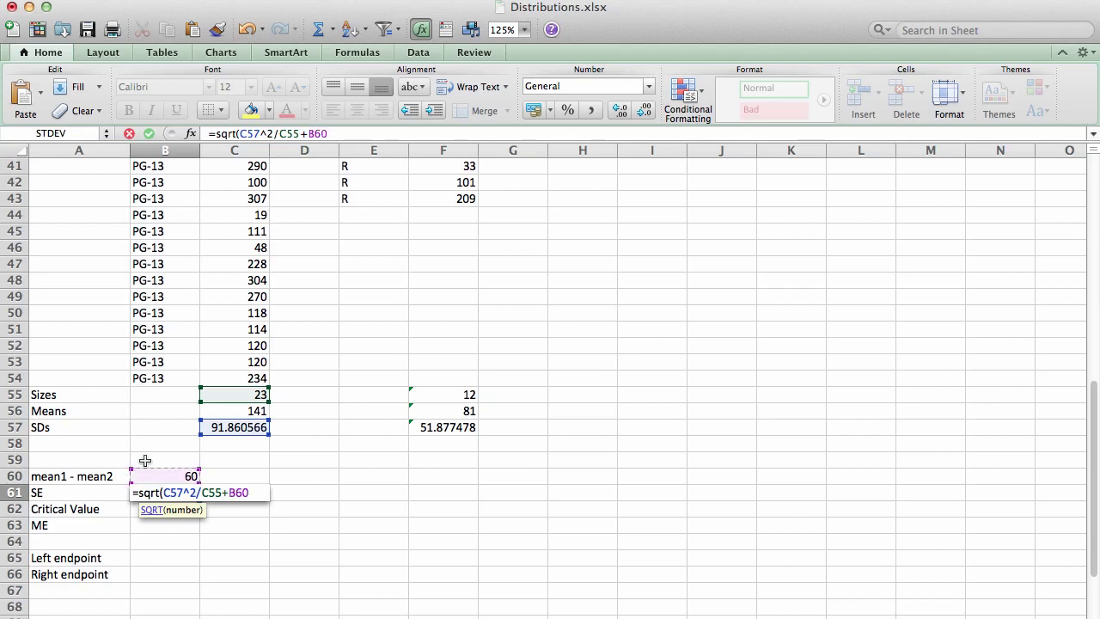
key(Right)
key(Right)
key(Right)
key(Right)
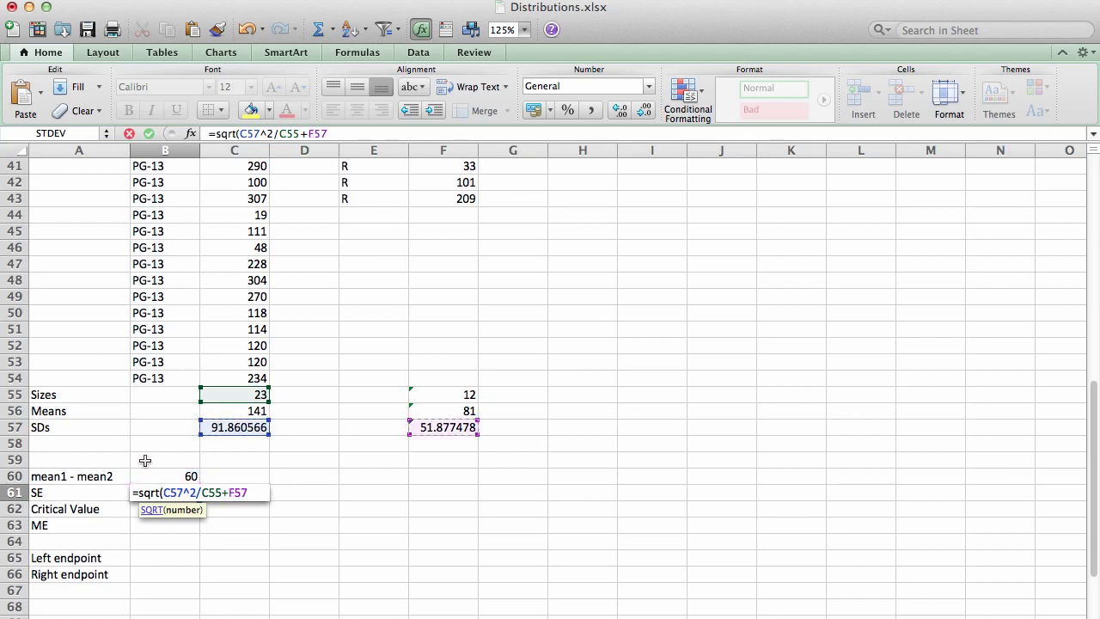
text(^2/)
key(Up)
key(Up)
key(Up)
key(Up)
key(Up)
key(Up)
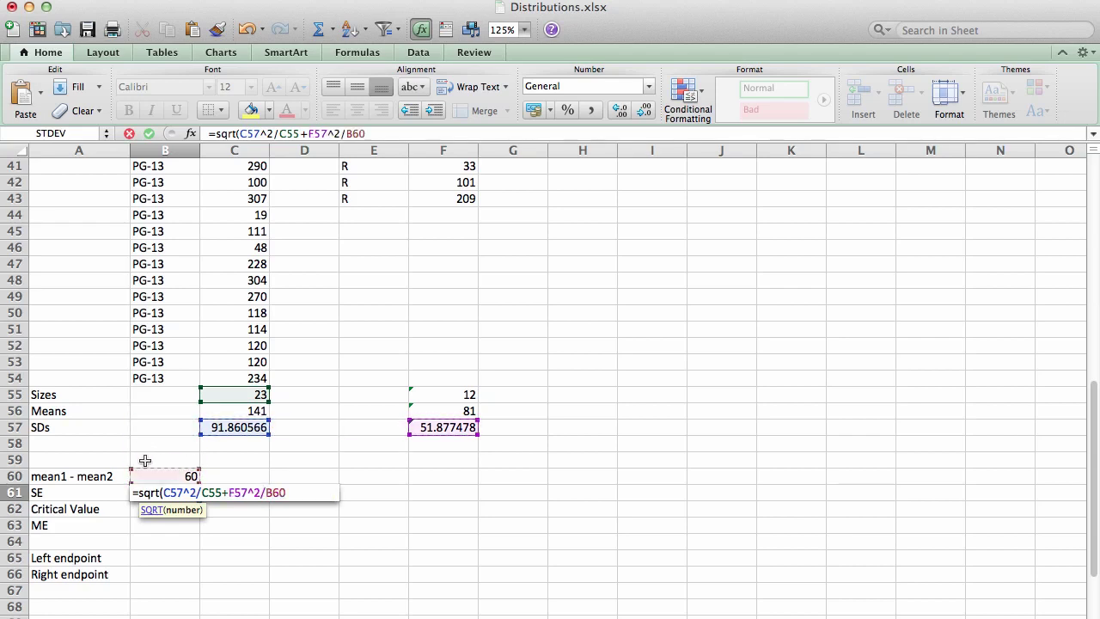
key(Right)
key(Right)
key(Right)
key(Right)
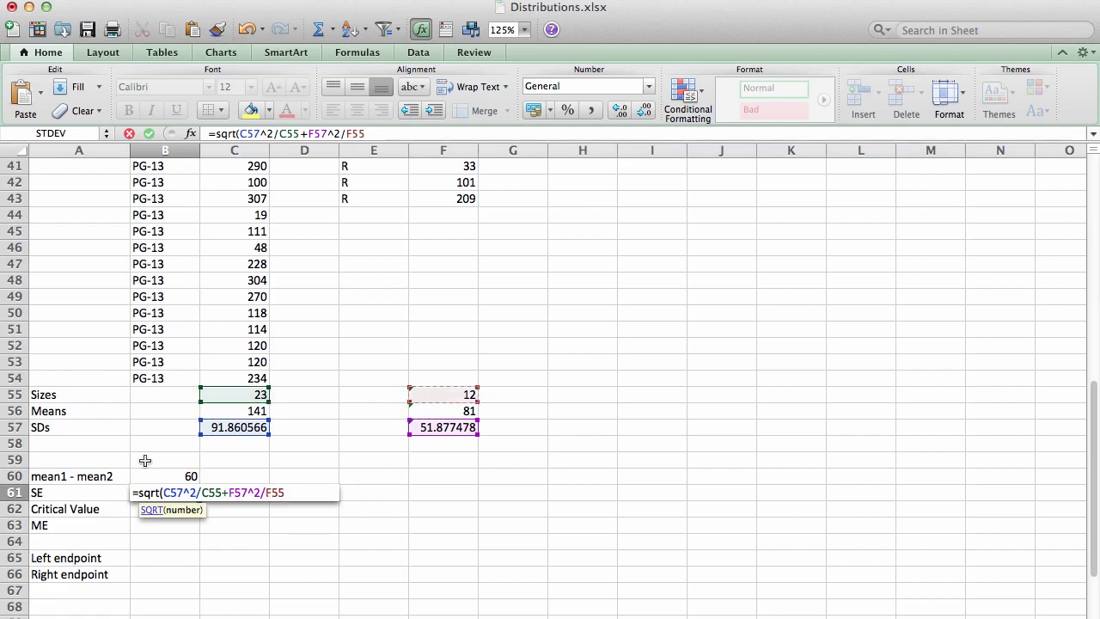
text())
key(Return)
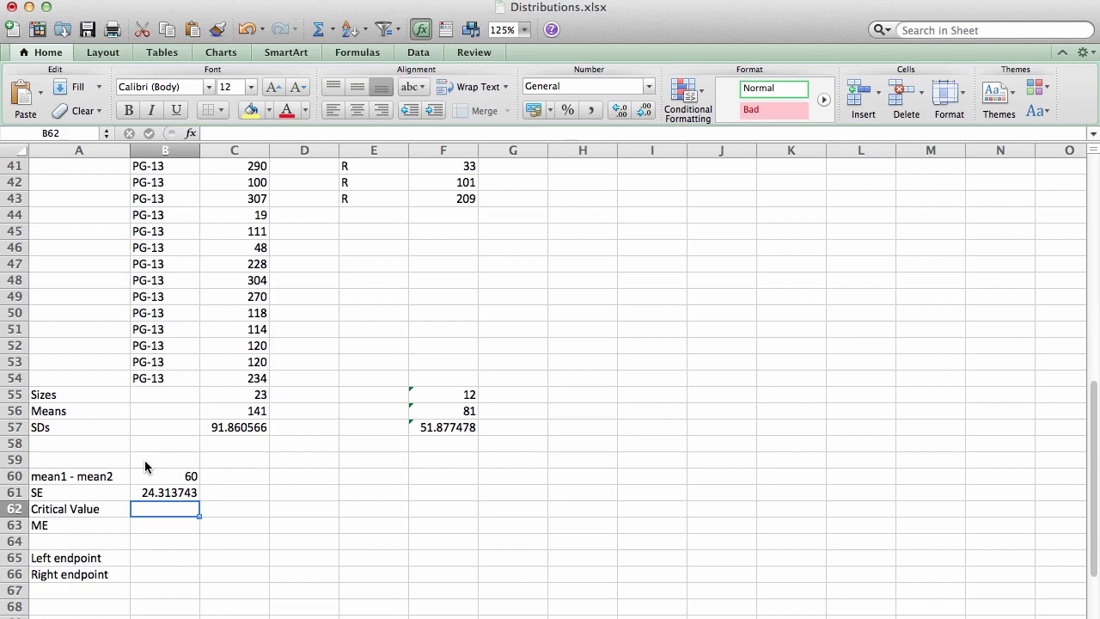
Calculate the critical value in B62 with a TINV formula using probability 0.05 and 11 degrees of freedom.
click(249, 394)
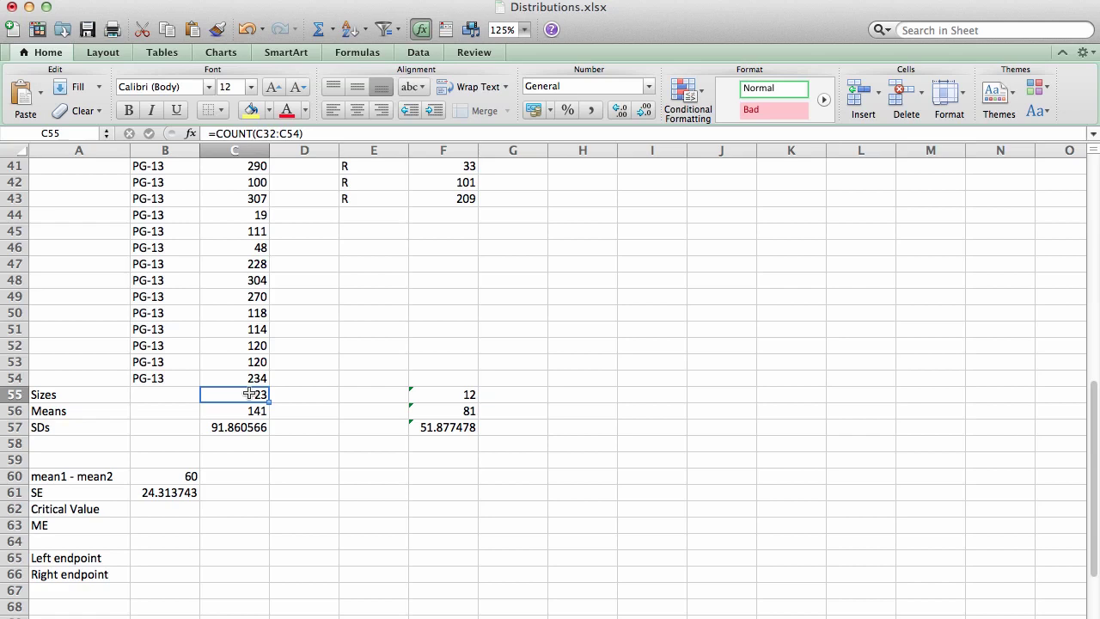
click(468, 394)
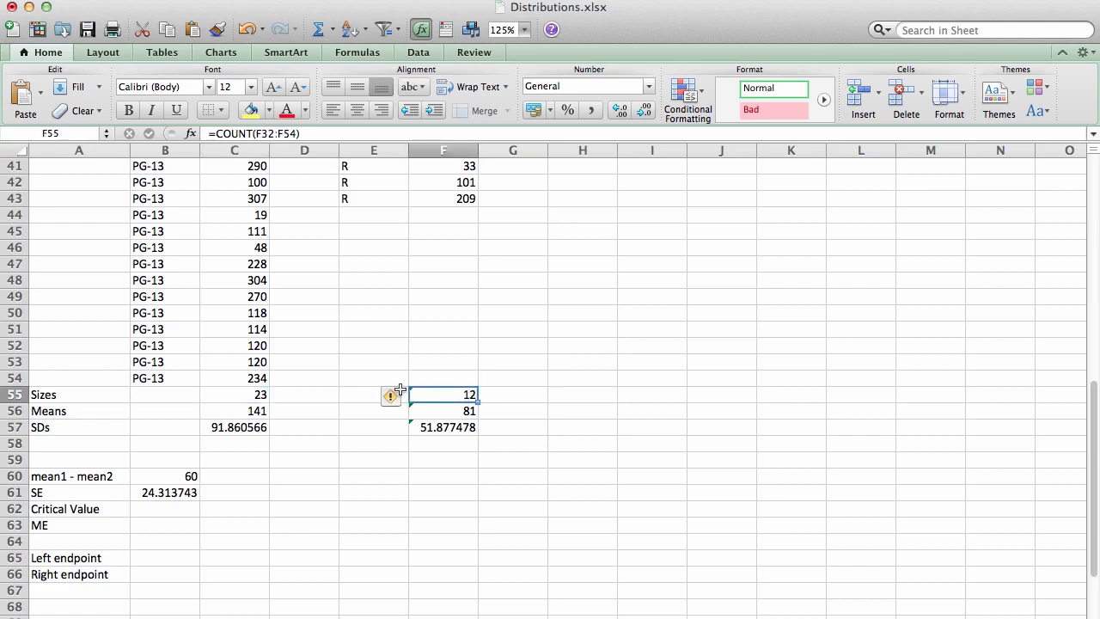
click(151, 514)
text(=)
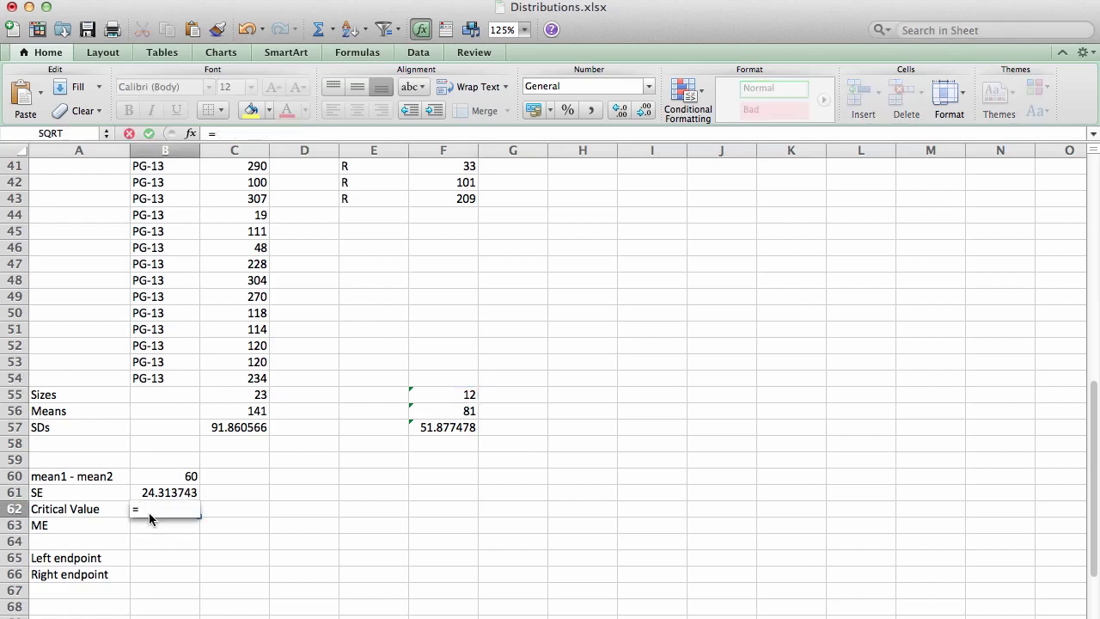
text(tinv()
click(262, 427)
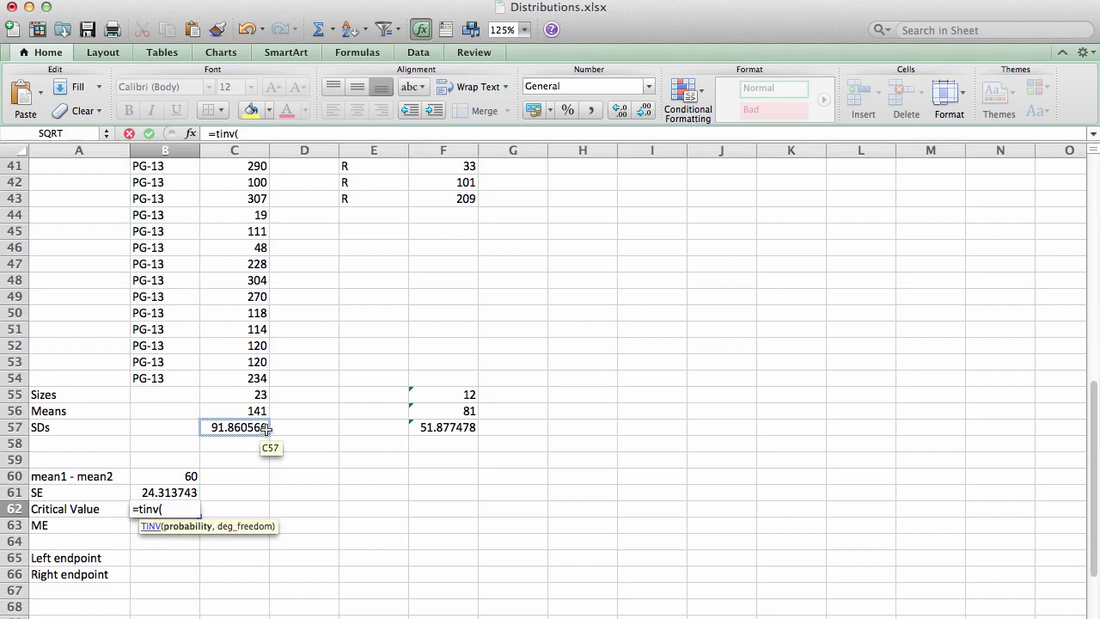
scroll(267, 434, up, 5)
scroll(266, 433, up, 8)
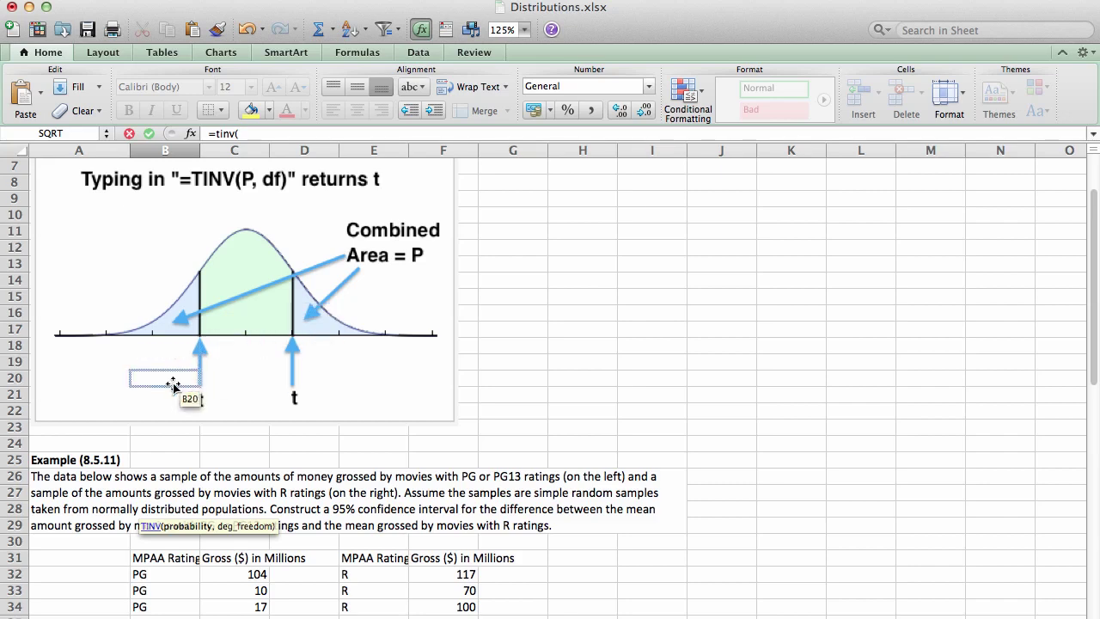
scroll(168, 383, down, 7)
scroll(171, 383, down, 4)
scroll(172, 383, up, 5)
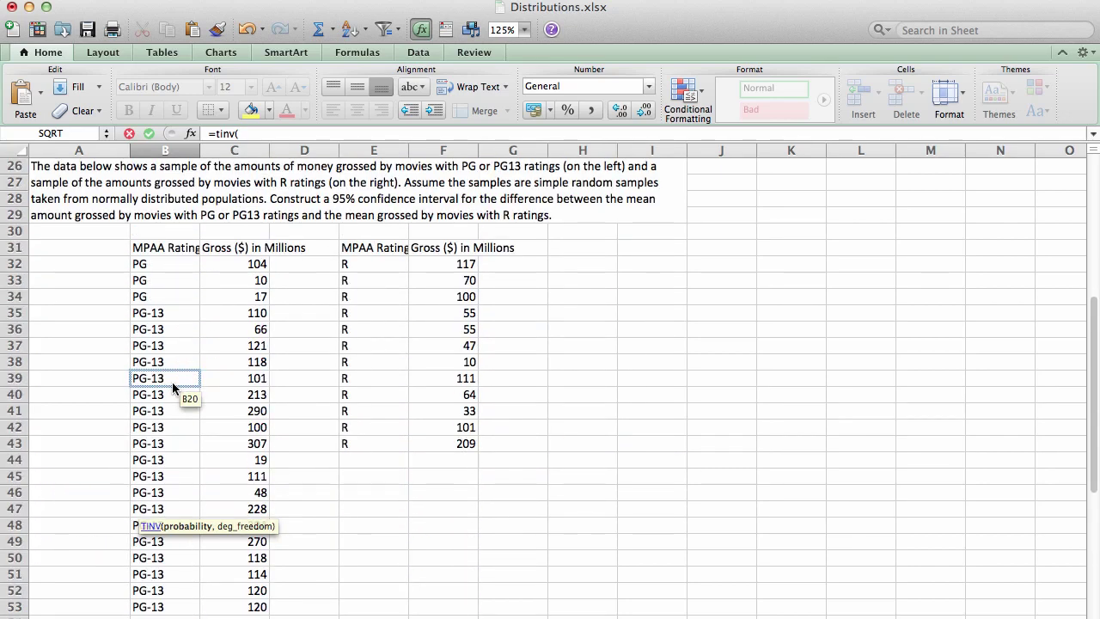
scroll(171, 381, down, 4)
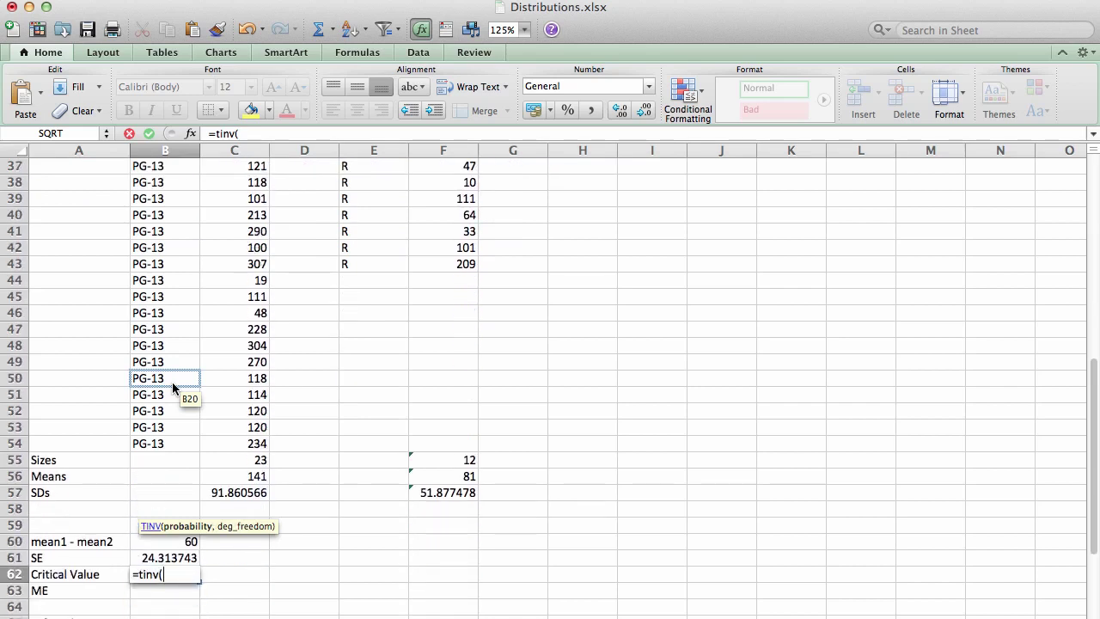
scroll(171, 381, down, 2)
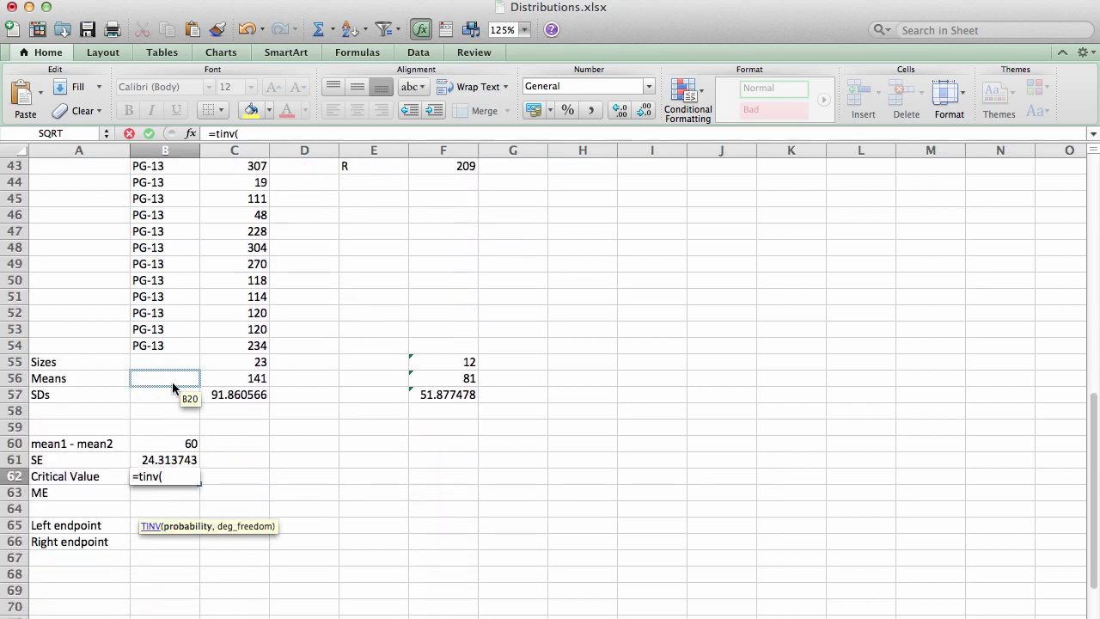
text(0.)
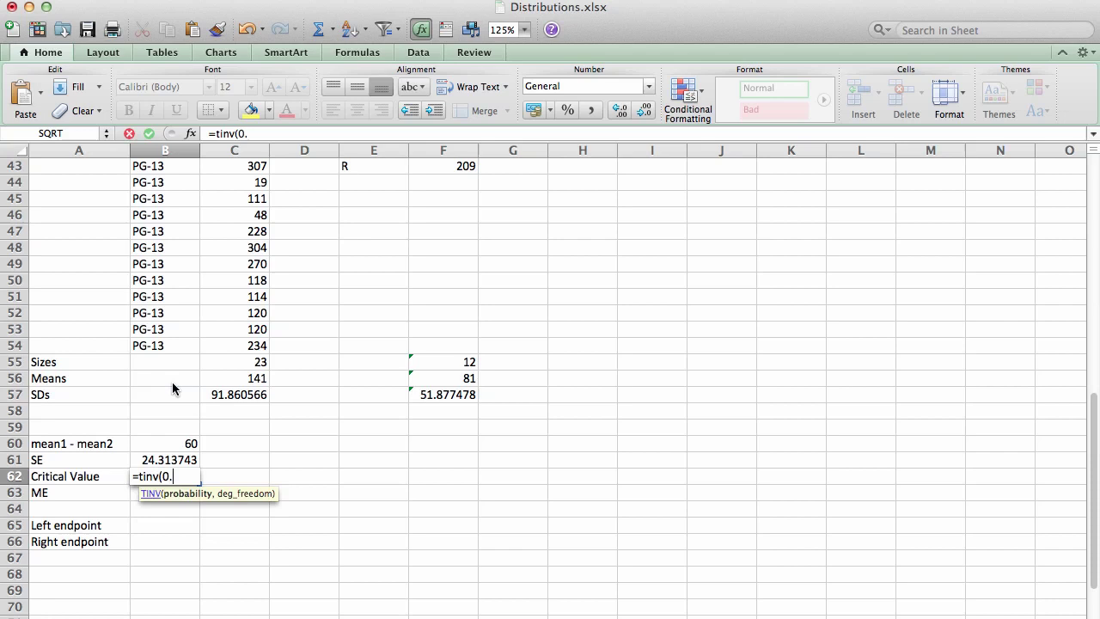
text(05,)
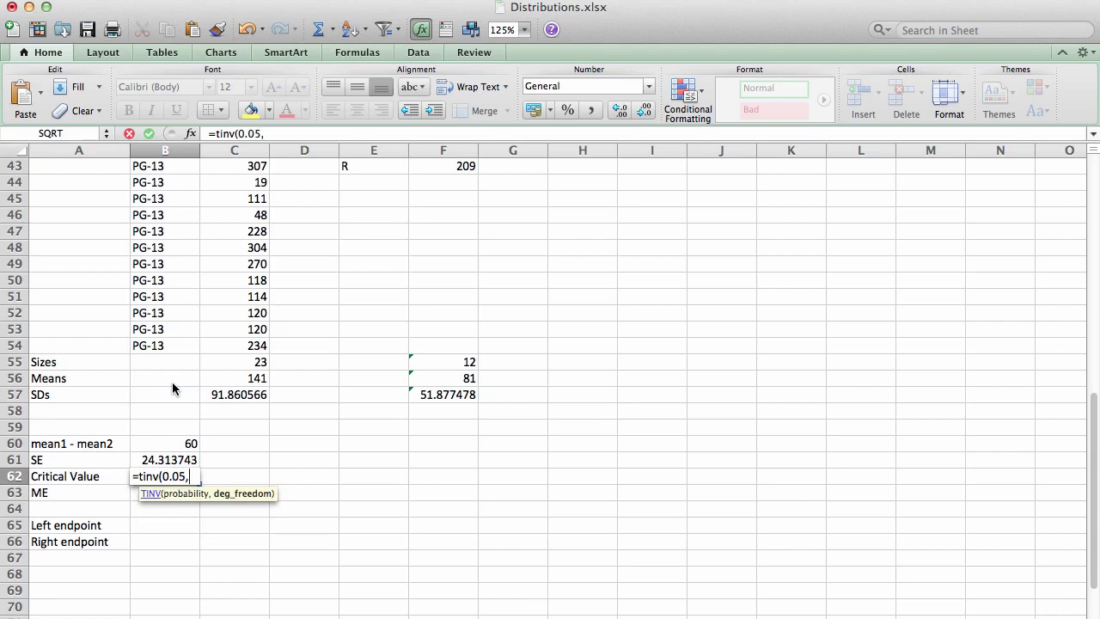
text(11))
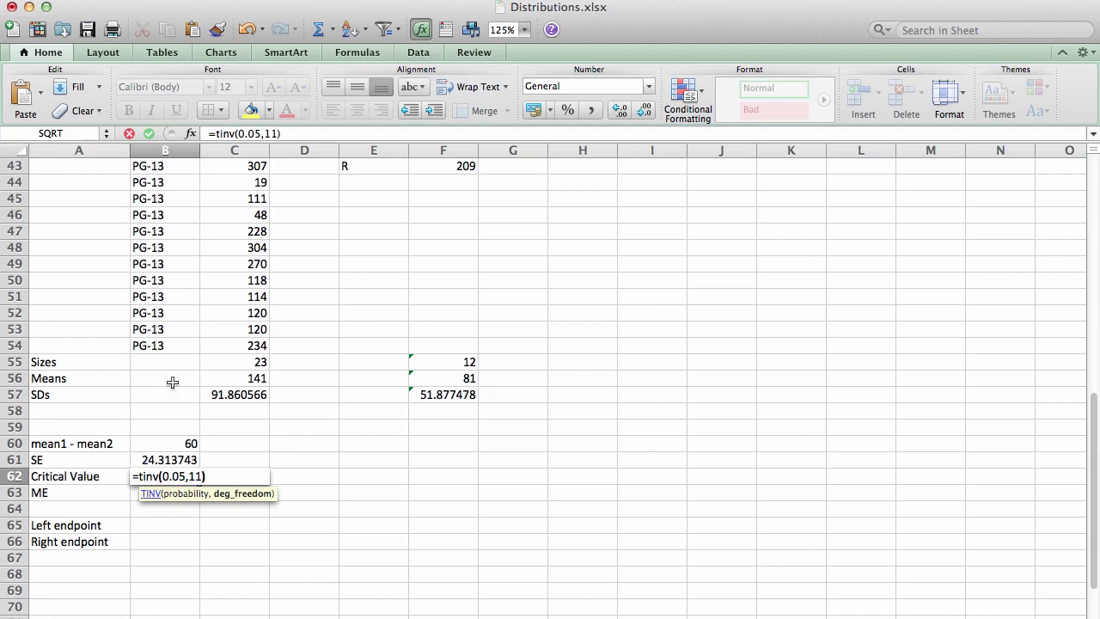
key(Return)
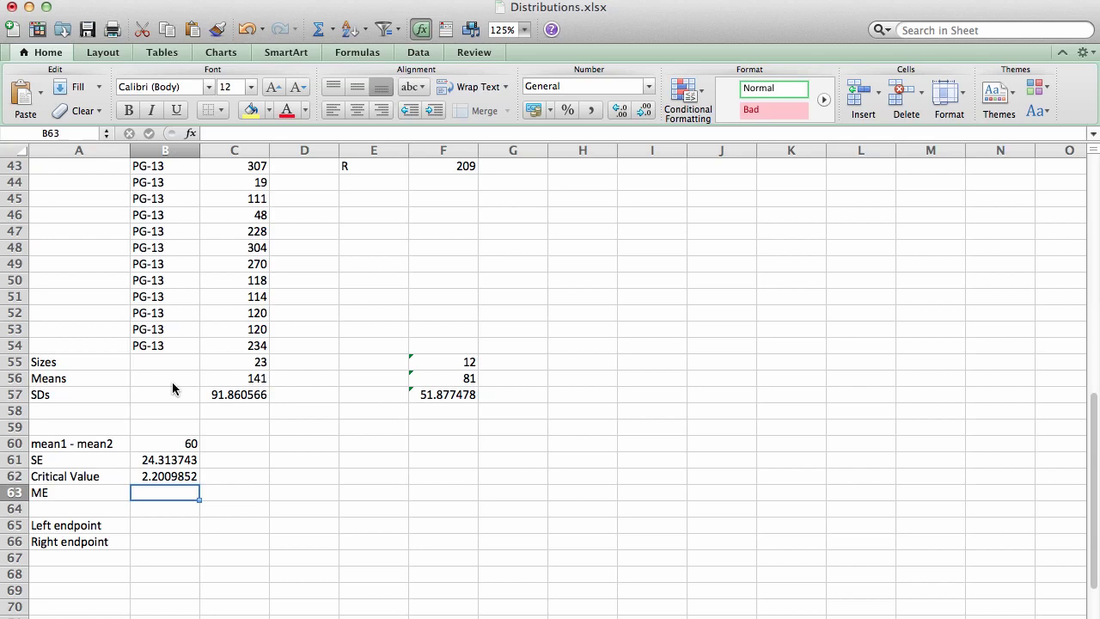
Calculate the margin of error in B63 by multiplying the critical value in B62 by the standard error in B61.
text(=)
key(Up)
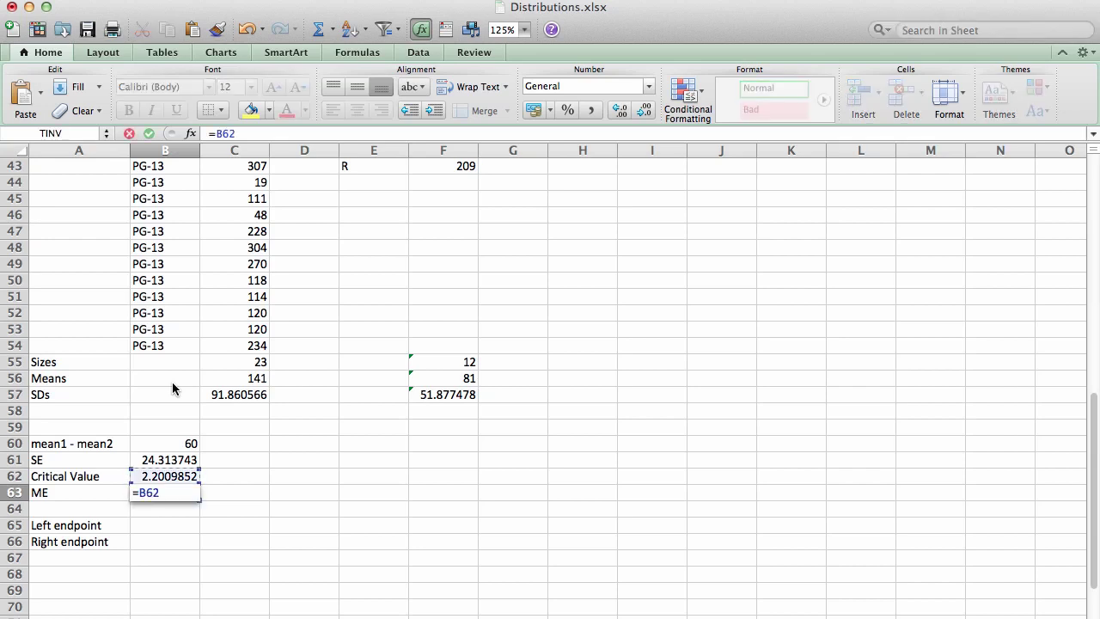
text(*)
key(Up)
key(Up)
key(Return)
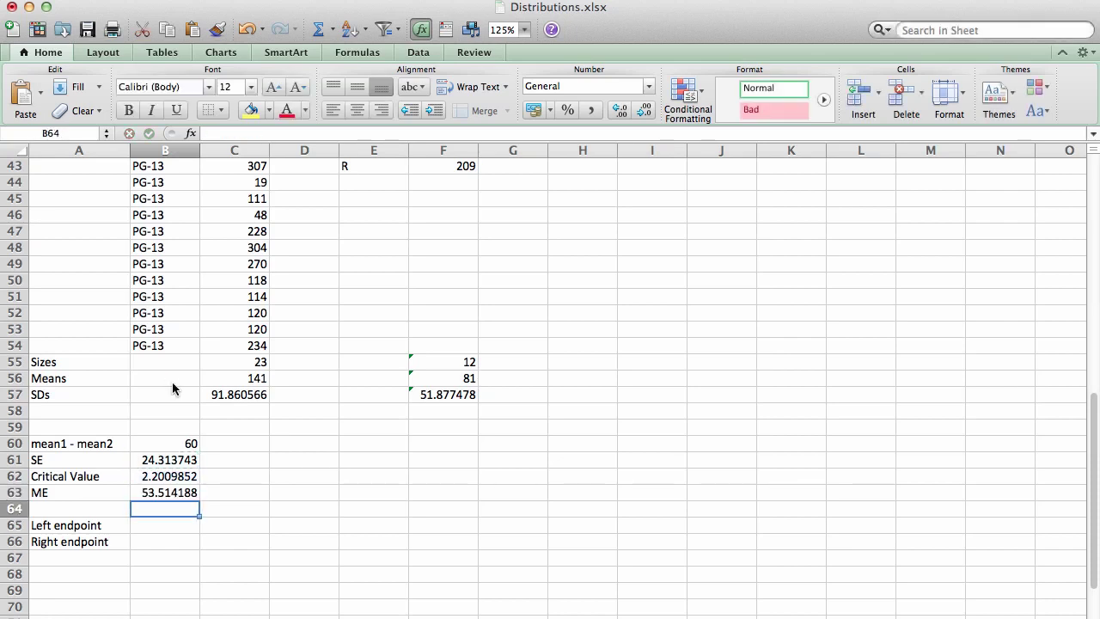
Calculate the left endpoint of the confidence interval in B65 with the formula =60-B63.
key(Down)
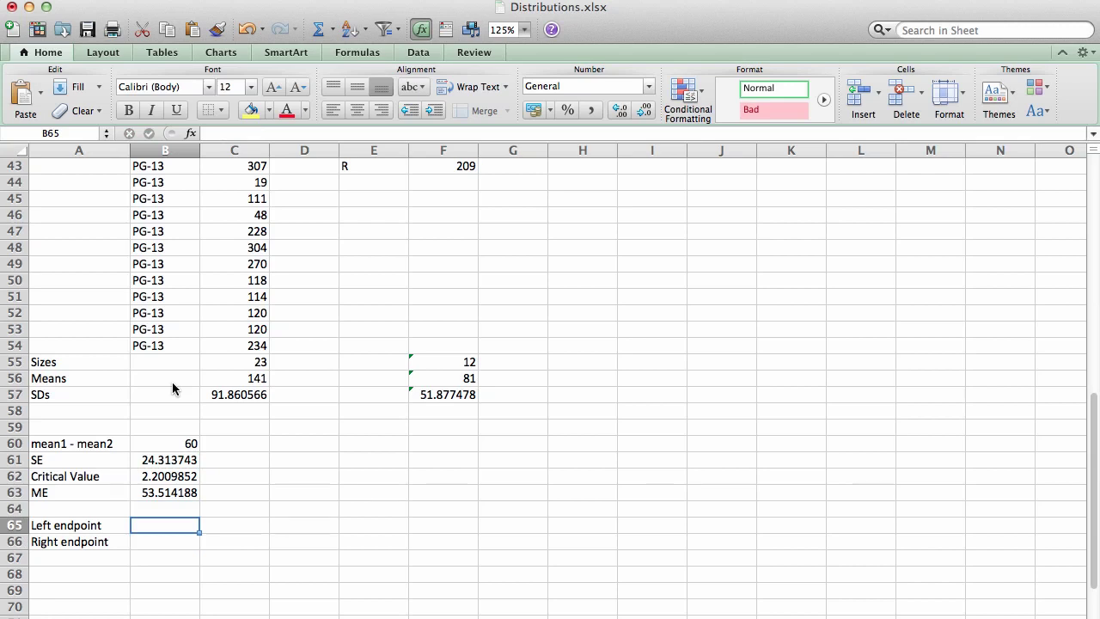
text(=60)
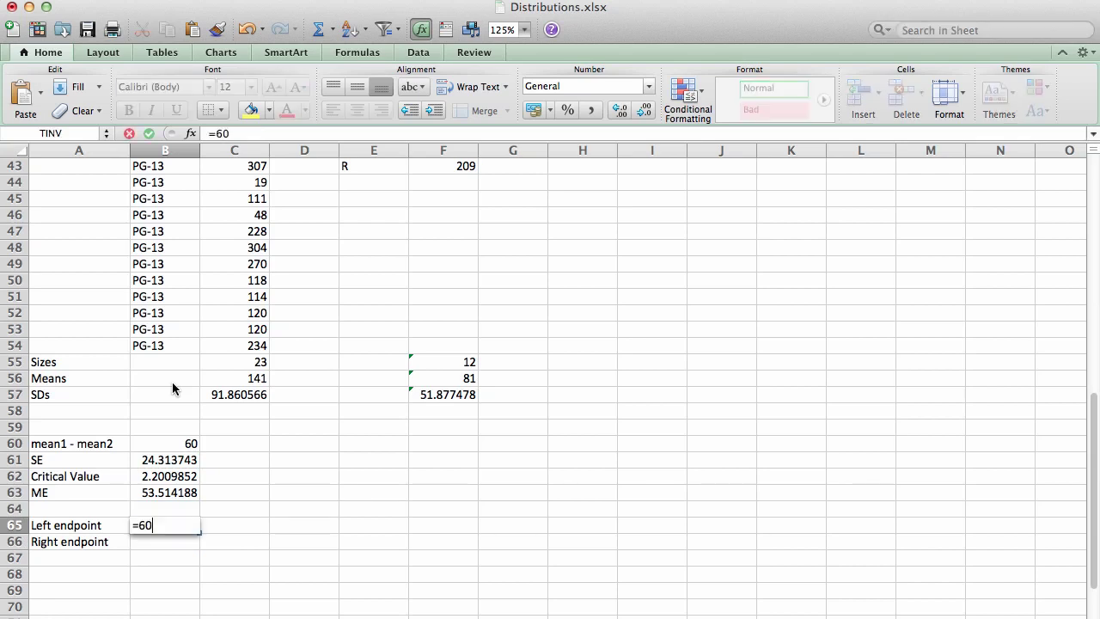
text(-)
key(Up)
key(Up)
key(Return)
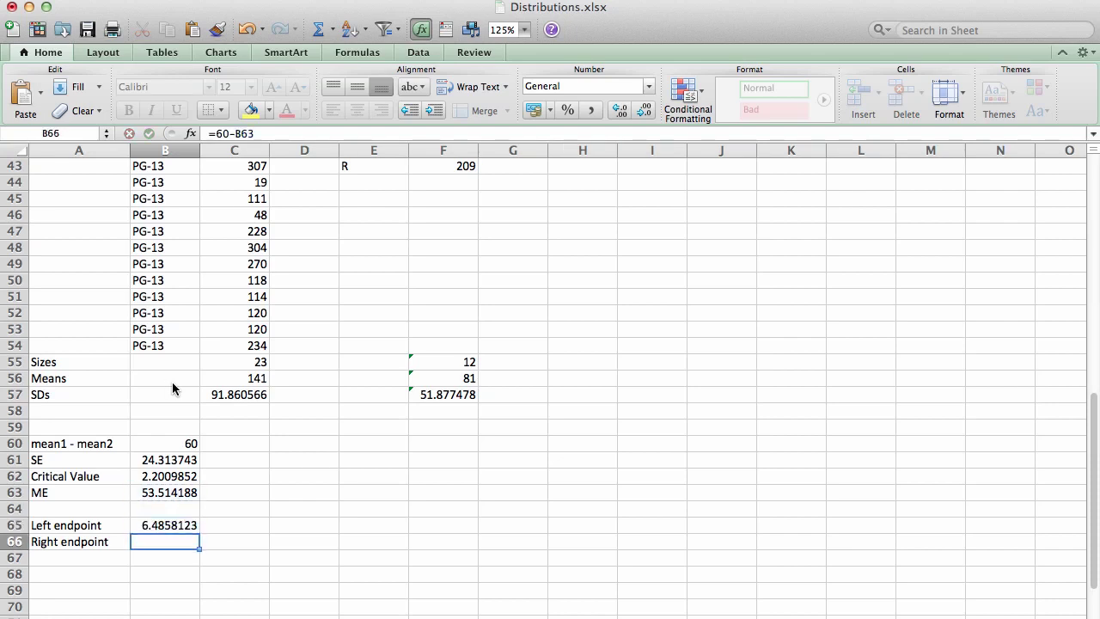
Calculate the right endpoint in B66 with the formula =60+B63, and select the conclusion sentence in A68.
text(=)
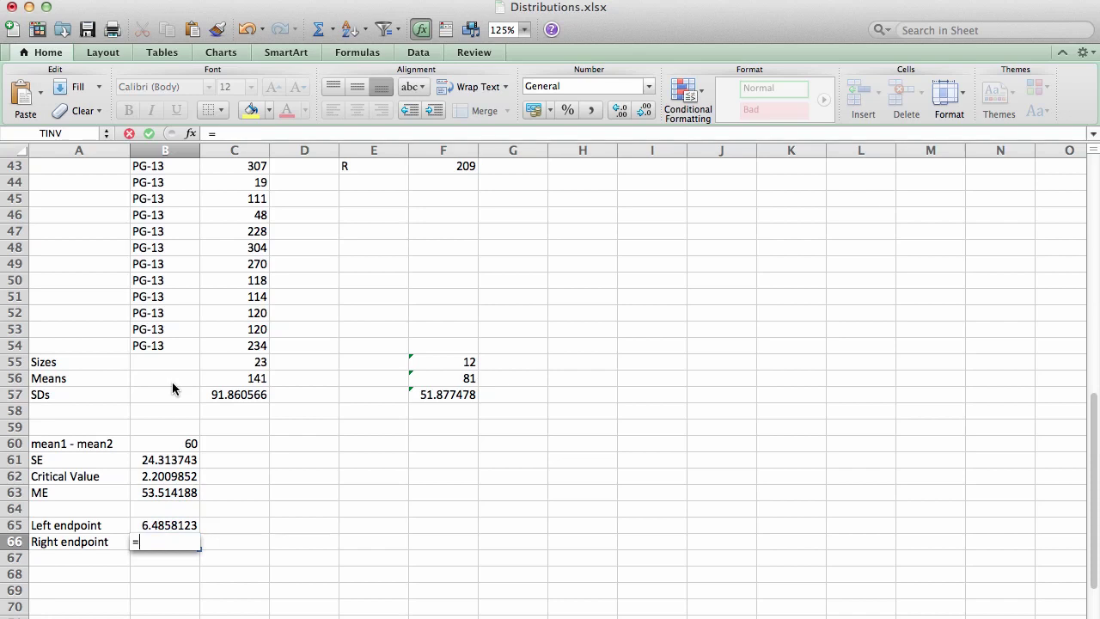
text(60+)
key(Up)
key(Up)
key(Up)
key(Return)
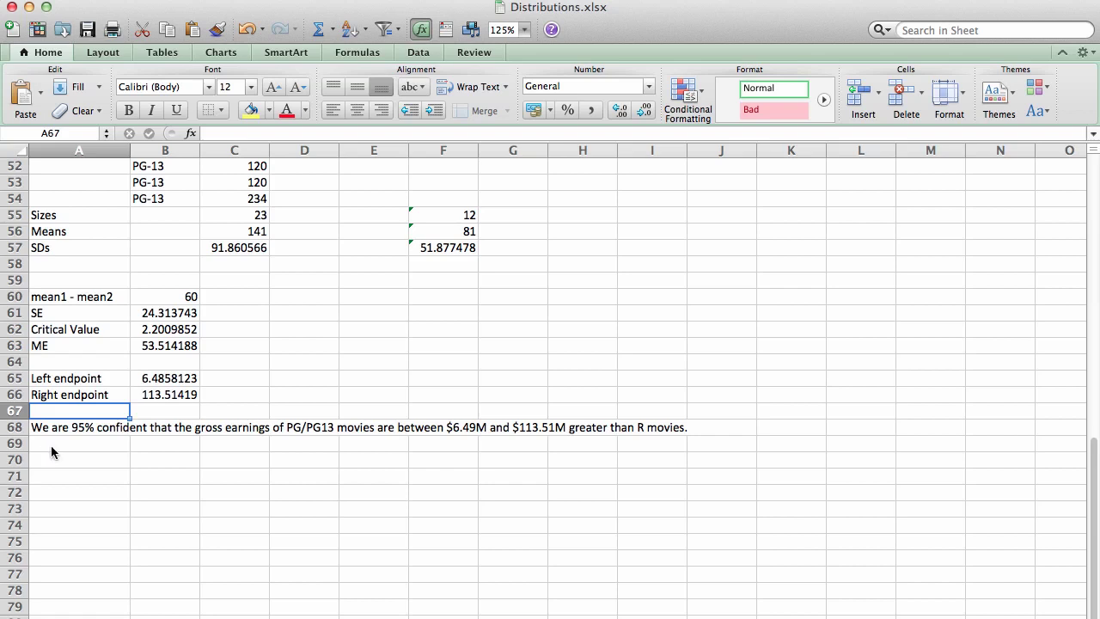
click(49, 427)
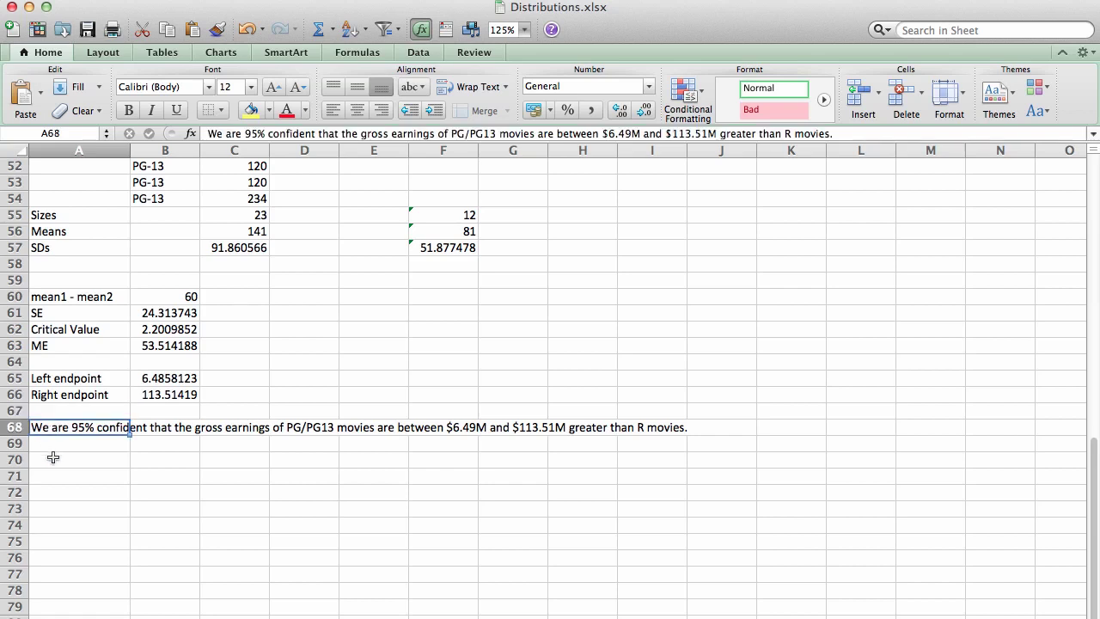